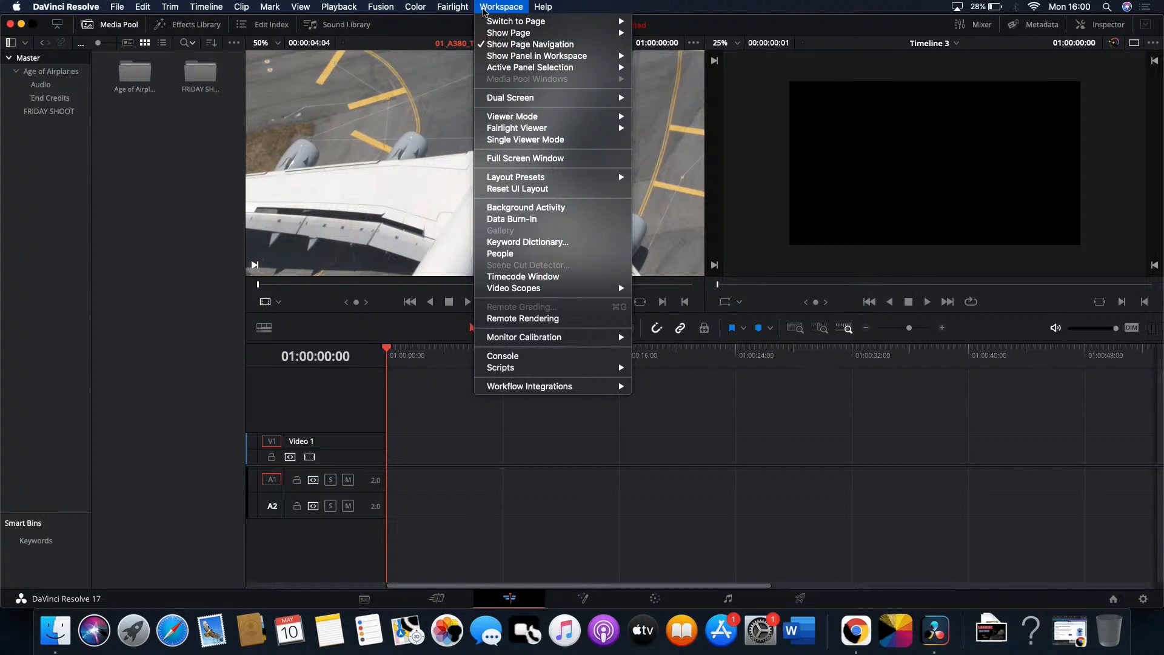
# Reset the UI layout to its default arrangement
pyautogui.click(517, 189)
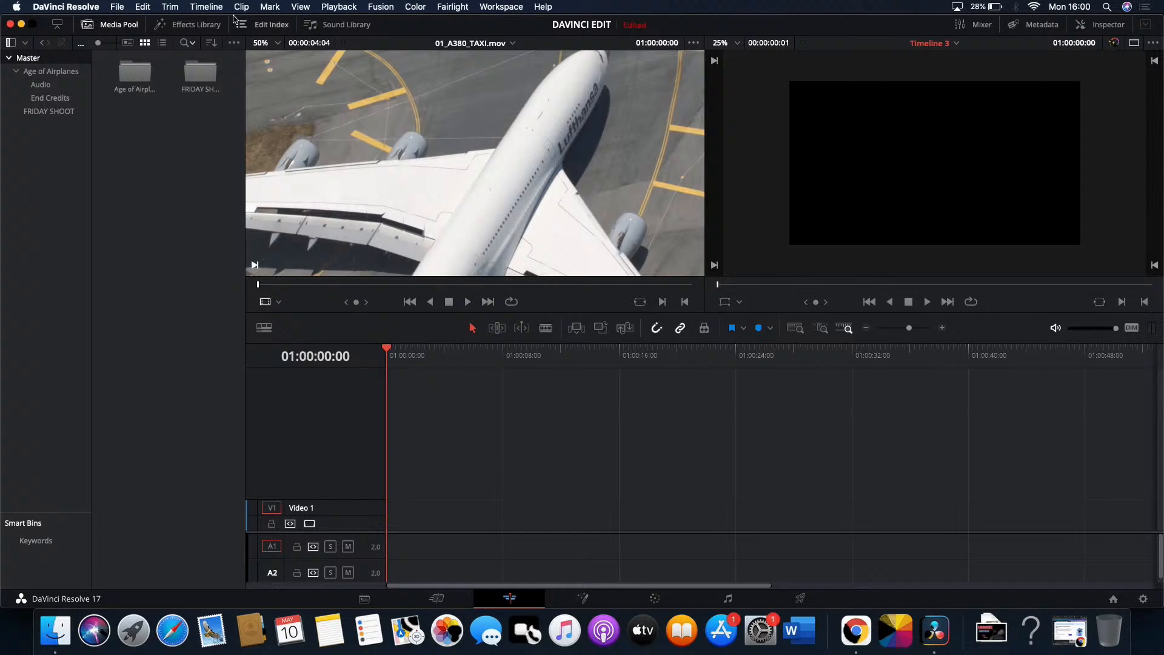
pyautogui.click(119, 7)
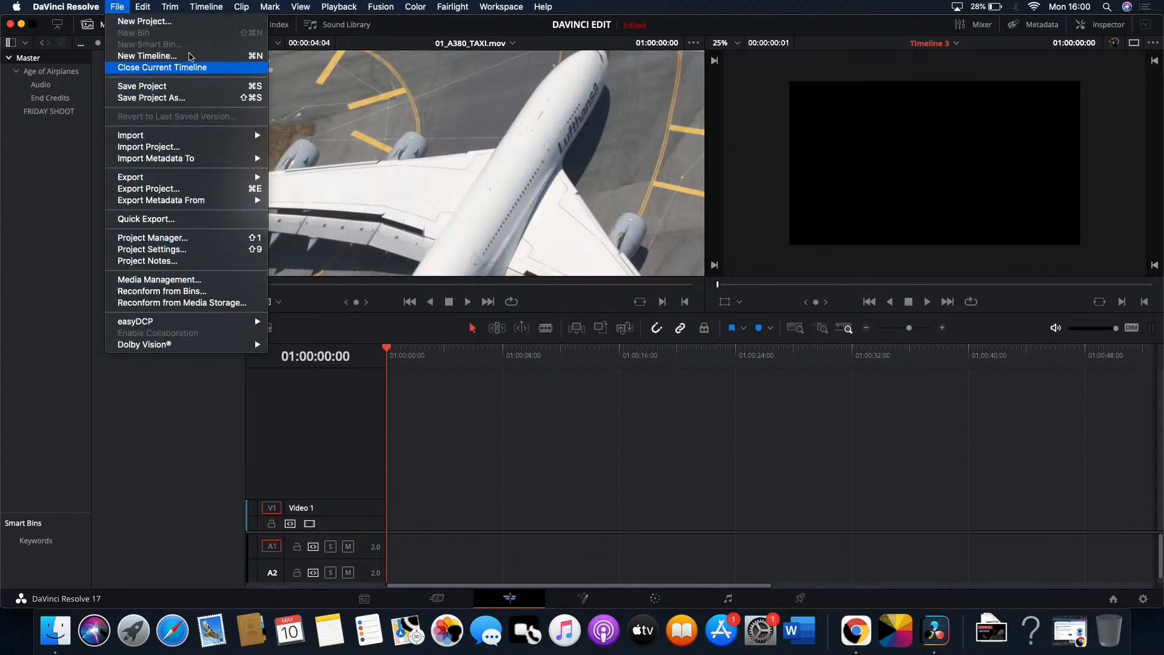
pyautogui.moveTo(119, 10)
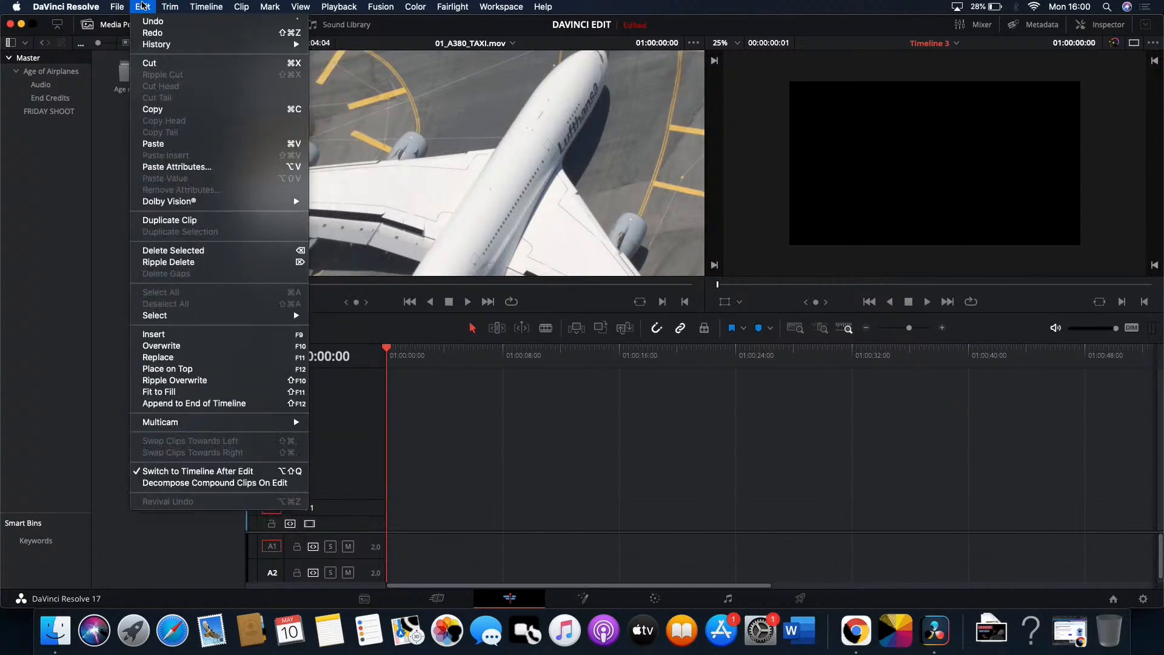
pyautogui.click(130, 145)
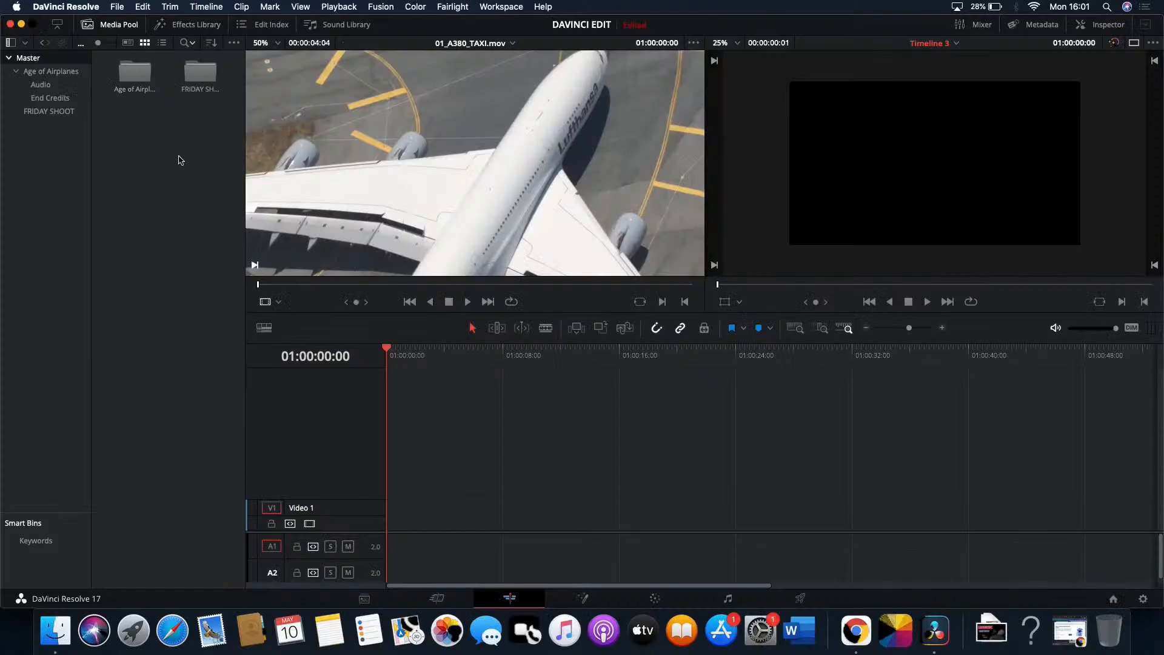
# Open the Age of Airplanes bin in the media pool to show its clips
pyautogui.doubleClick(134, 74)
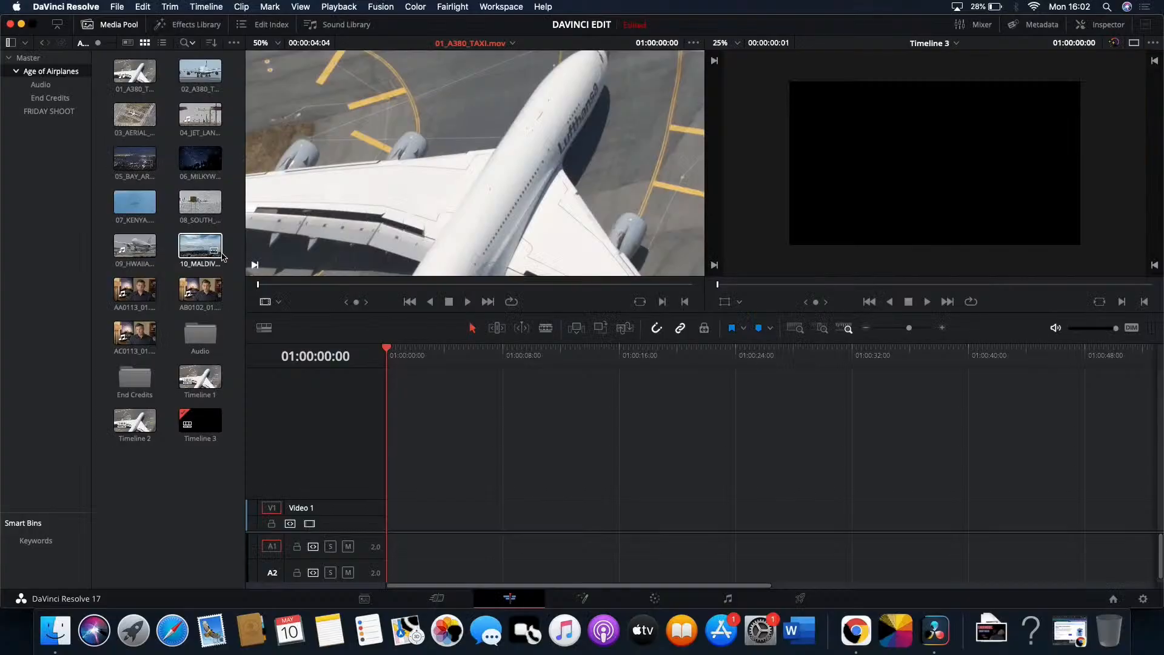
pyautogui.click(129, 329)
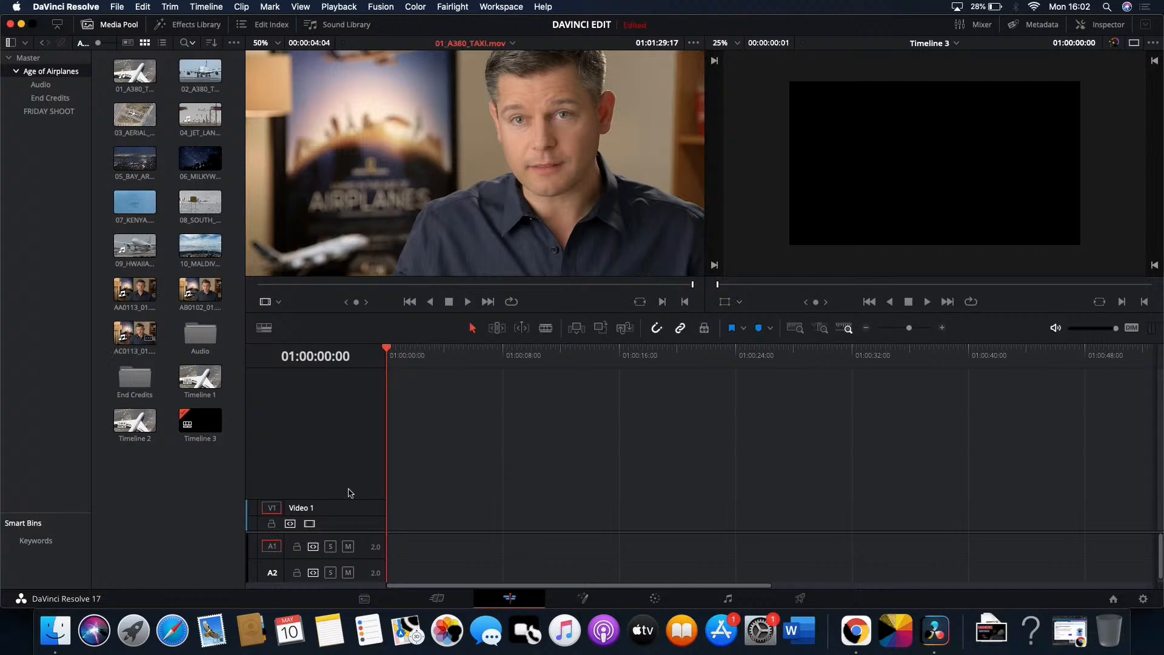
# Switch to the Cut page and return to the Edit page
pyautogui.click(437, 599)
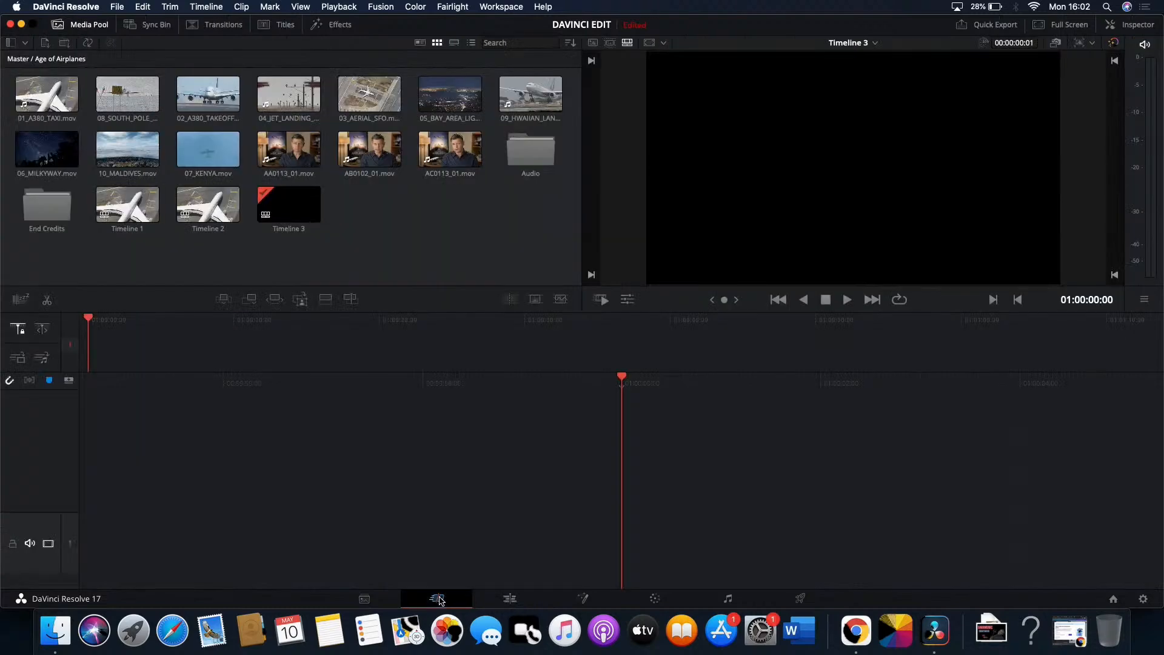
pyautogui.click(519, 602)
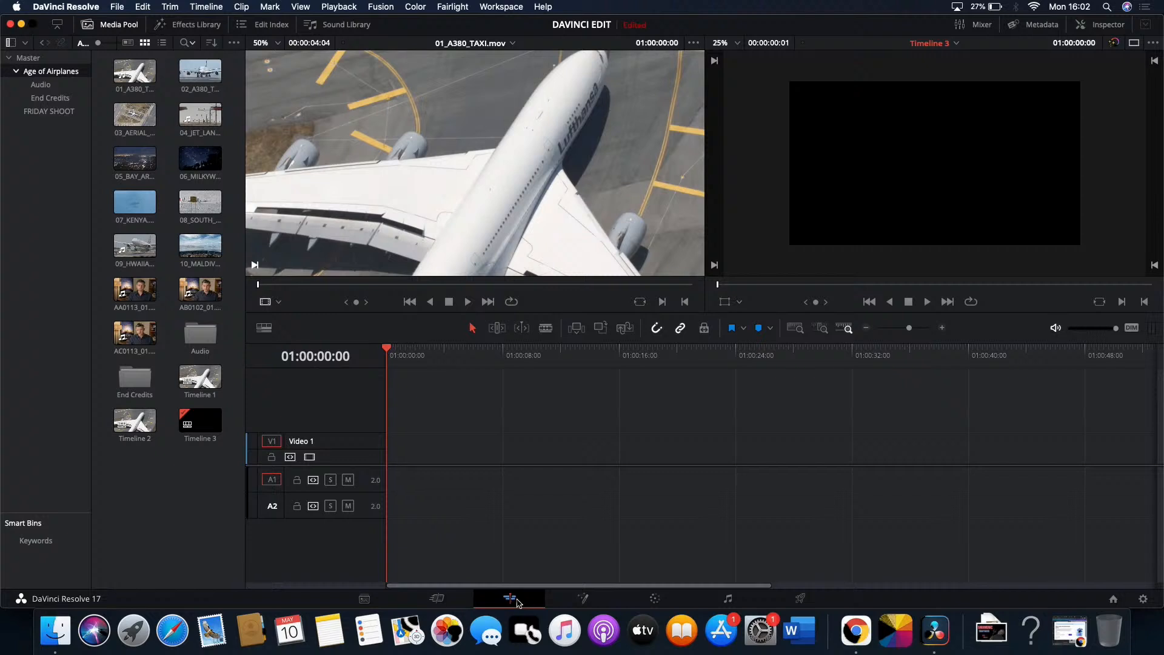
# Review the source viewer's display modes and jog control, and the timeline viewer's overlay options such as Transform and Crop
pyautogui.click(355, 151)
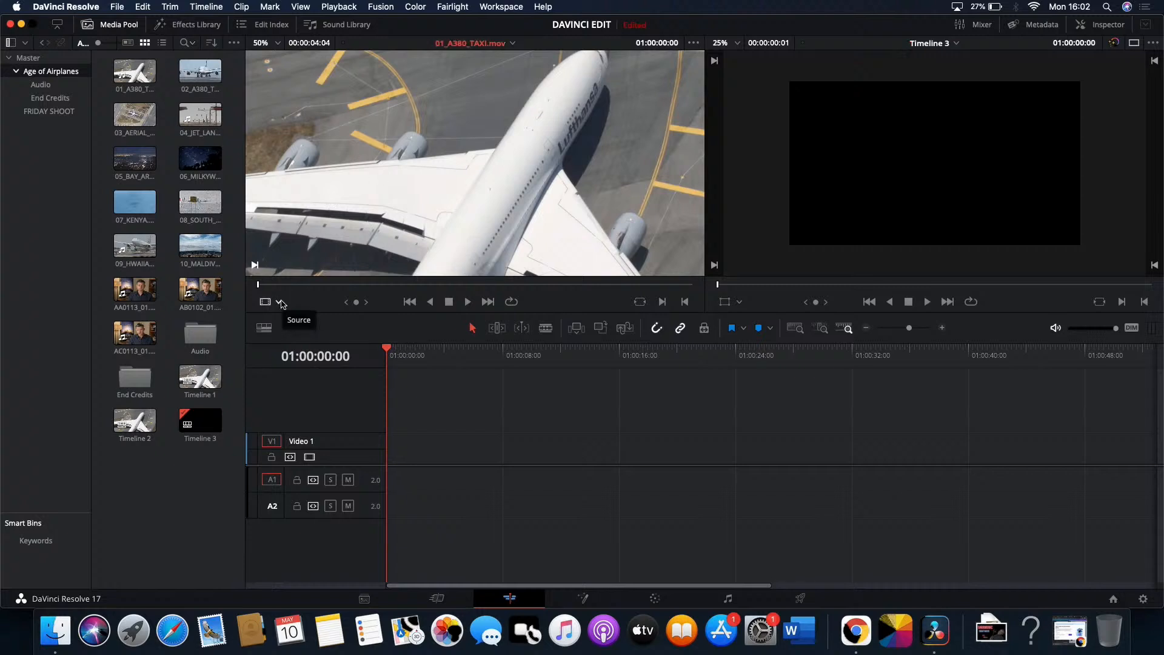
pyautogui.click(281, 303)
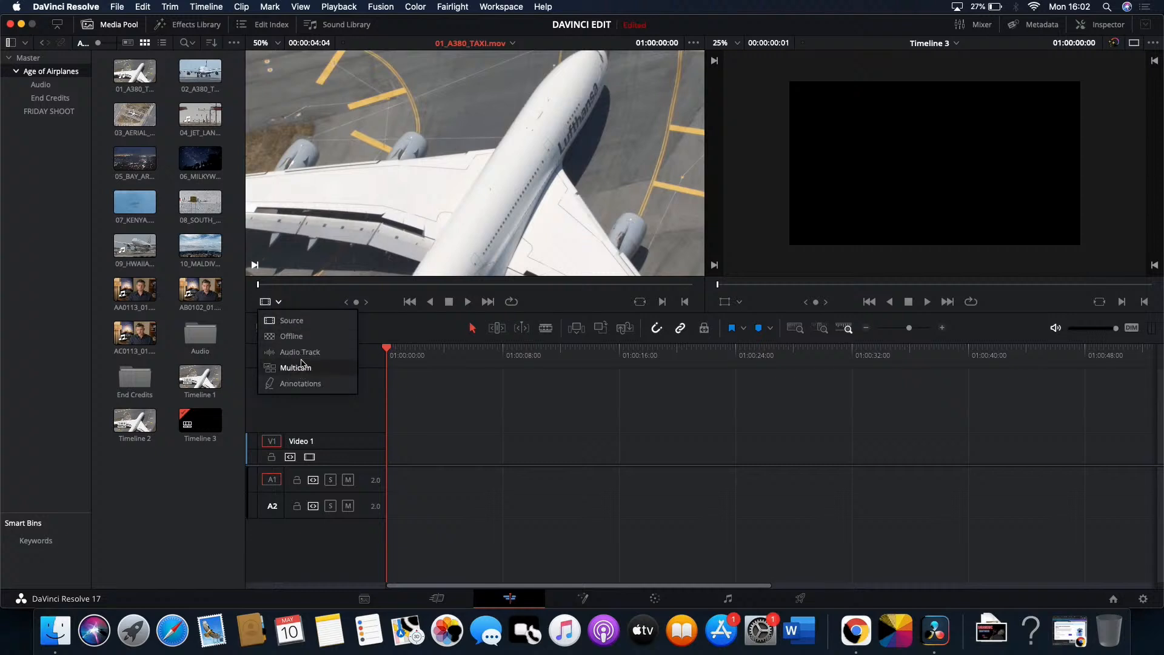
pyautogui.click(388, 324)
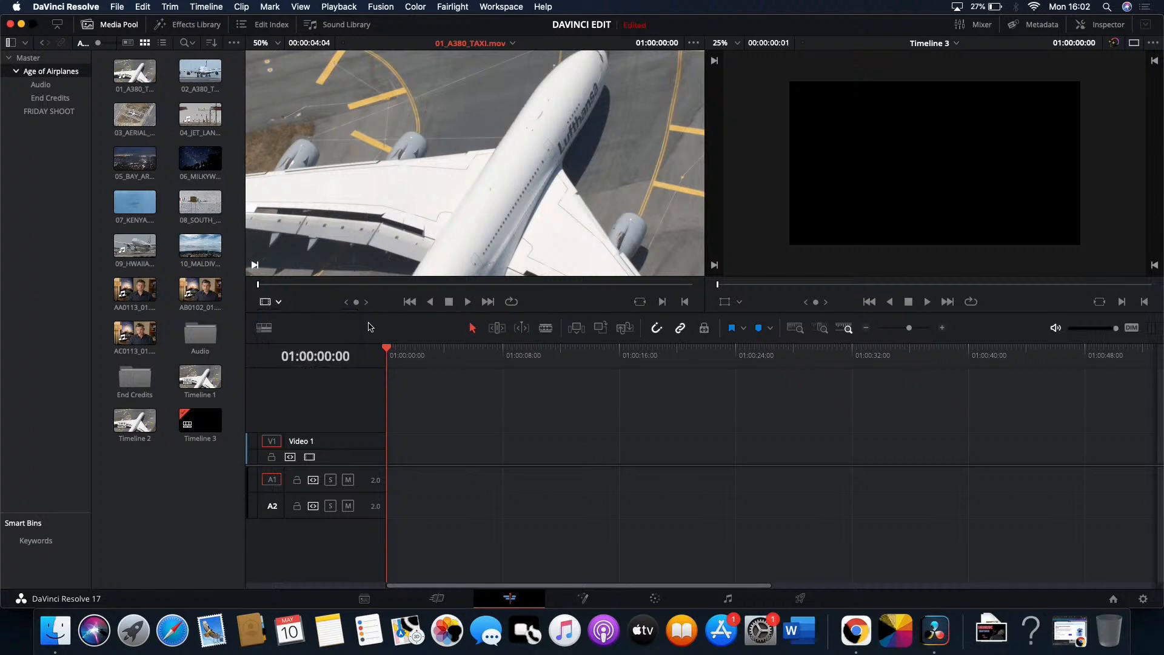
pyautogui.moveTo(357, 302)
pyautogui.mouseDown()
pyautogui.moveTo(382, 302)
pyautogui.moveTo(369, 302)
pyautogui.mouseUp()
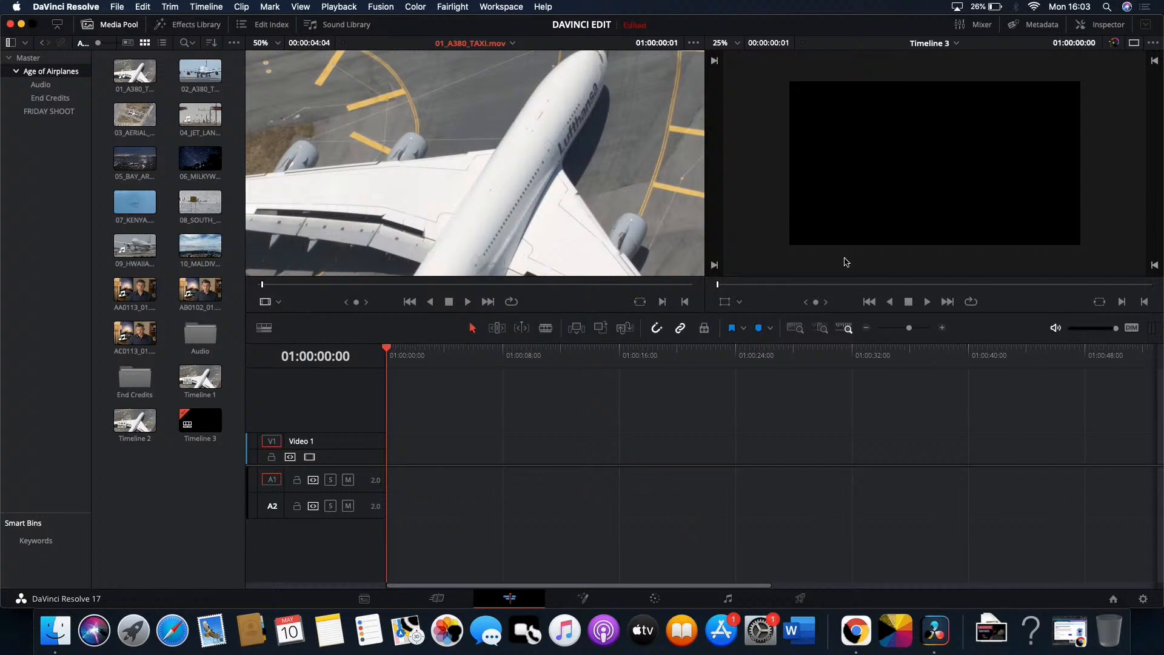
pyautogui.click(740, 302)
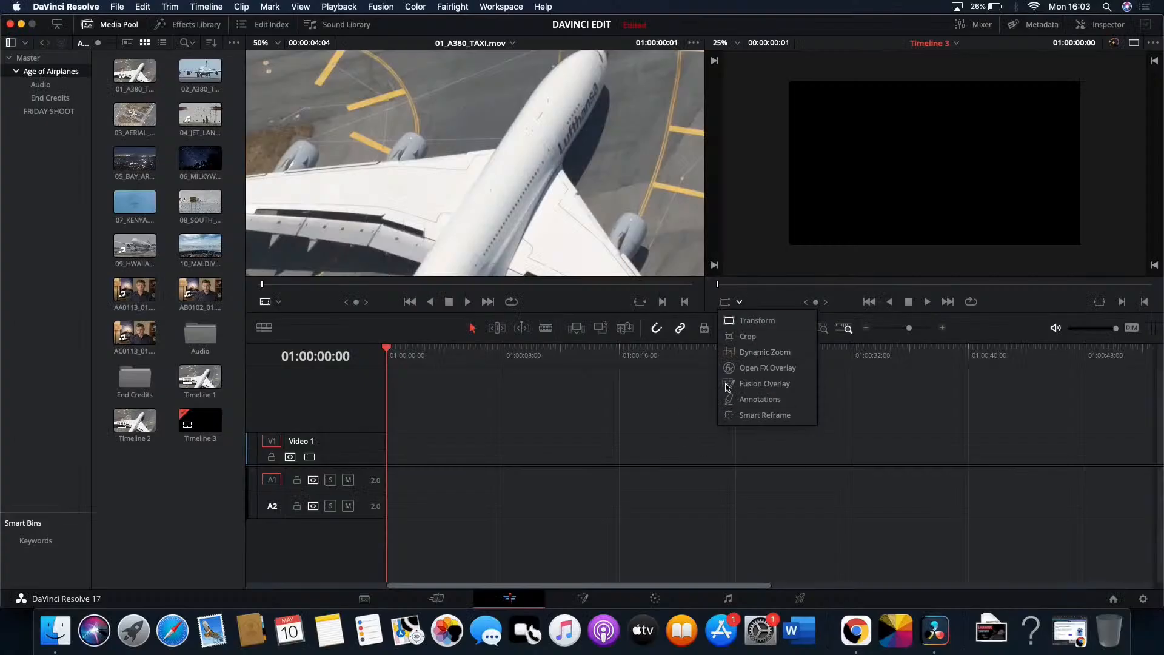
pyautogui.click(781, 305)
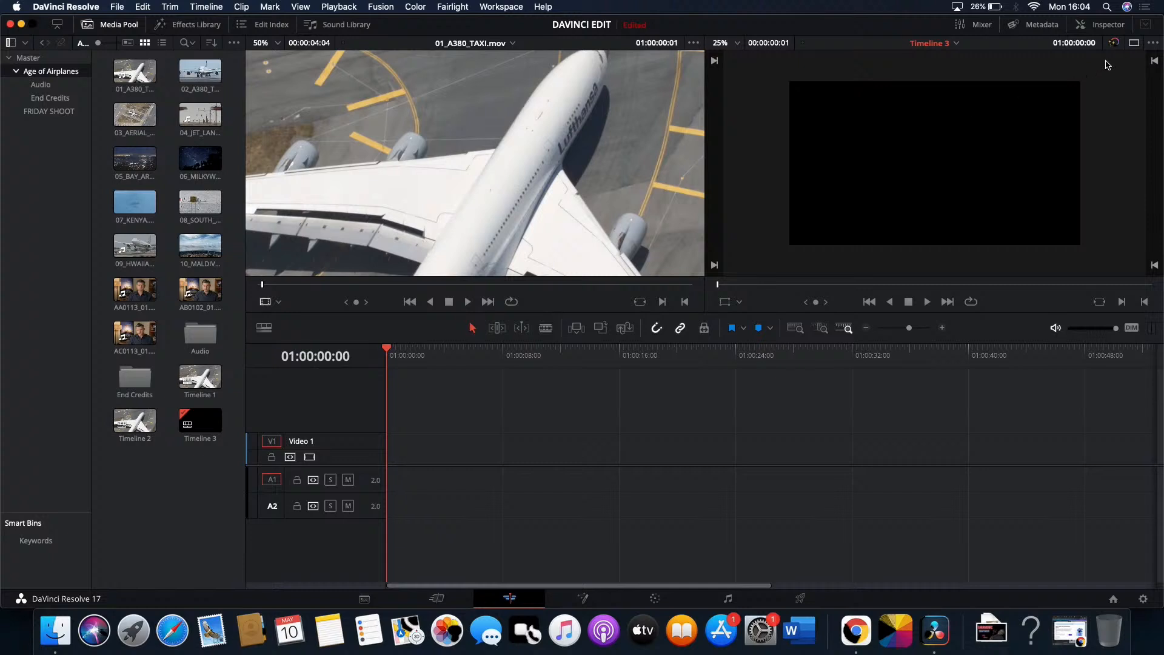
# Switch to single viewer mode and back to the dual source and timeline viewers
pyautogui.click(1134, 43)
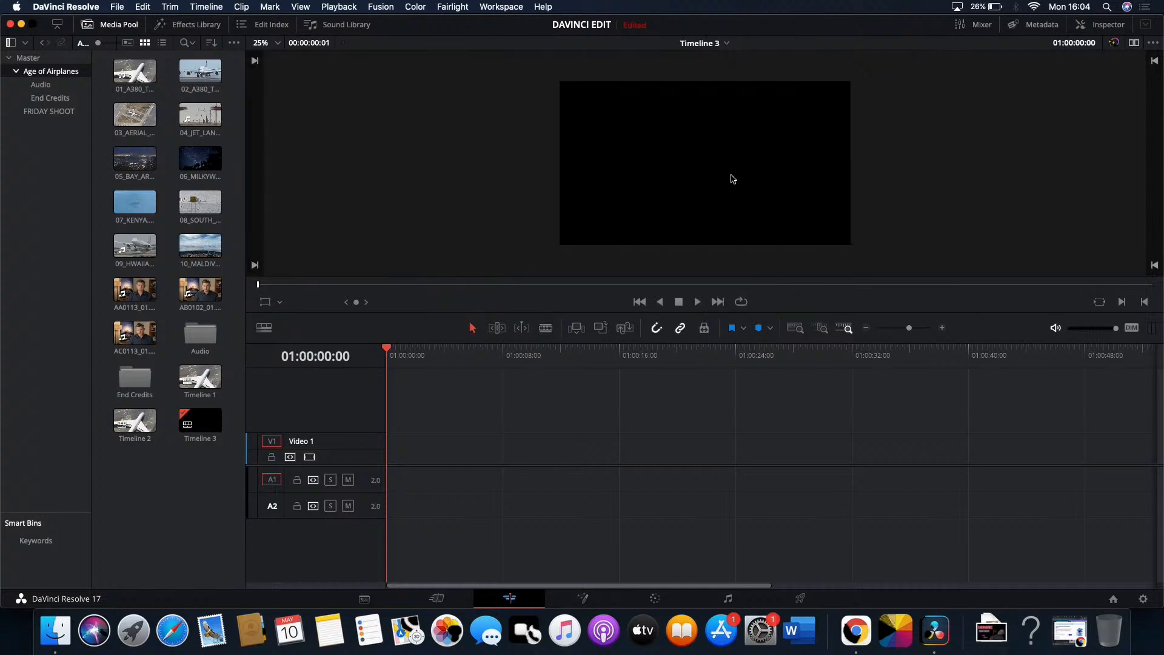
pyautogui.click(1134, 43)
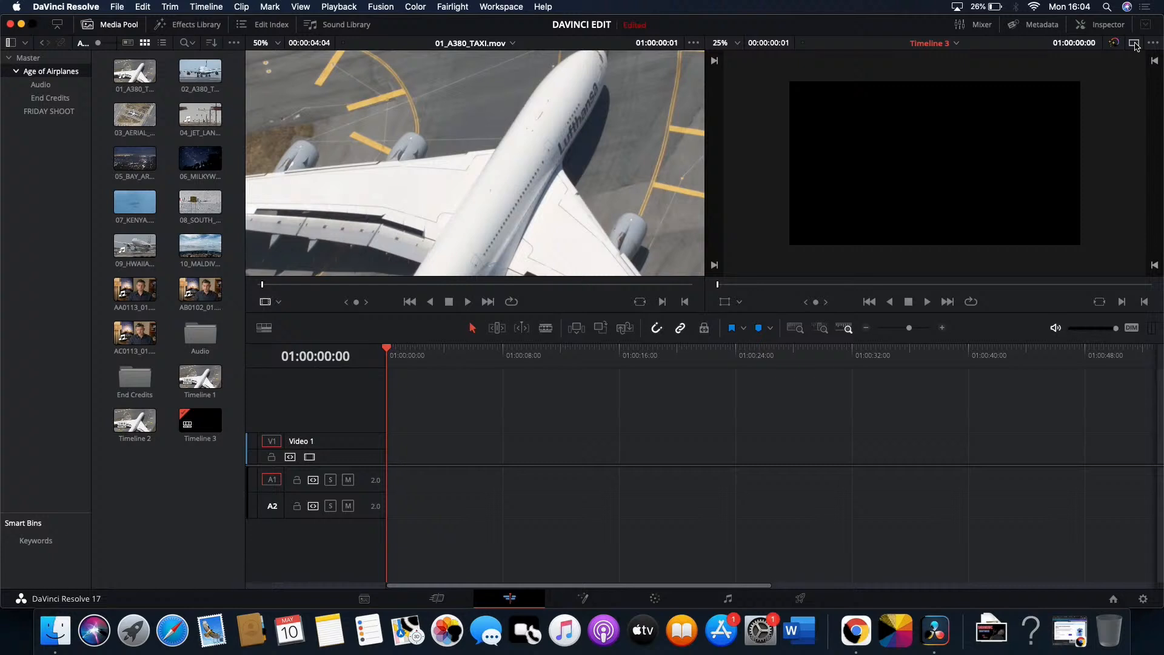
# Select the bin's first six clips, from 01_A380_TAXI to 06_MILKYWAY, and place them at the start of Timeline 3 on Video 1
pyautogui.click(236, 100)
pyautogui.moveTo(234, 84); pyautogui.dragTo(139, 174)
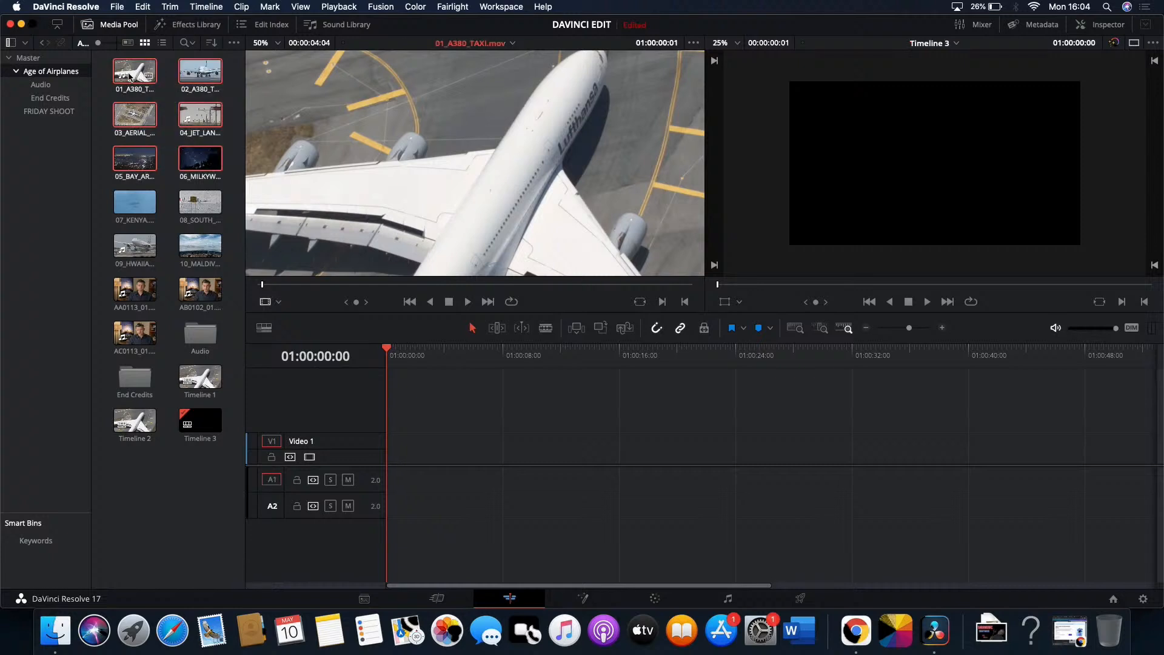
pyautogui.moveTo(136, 73); pyautogui.dragTo(391, 446)
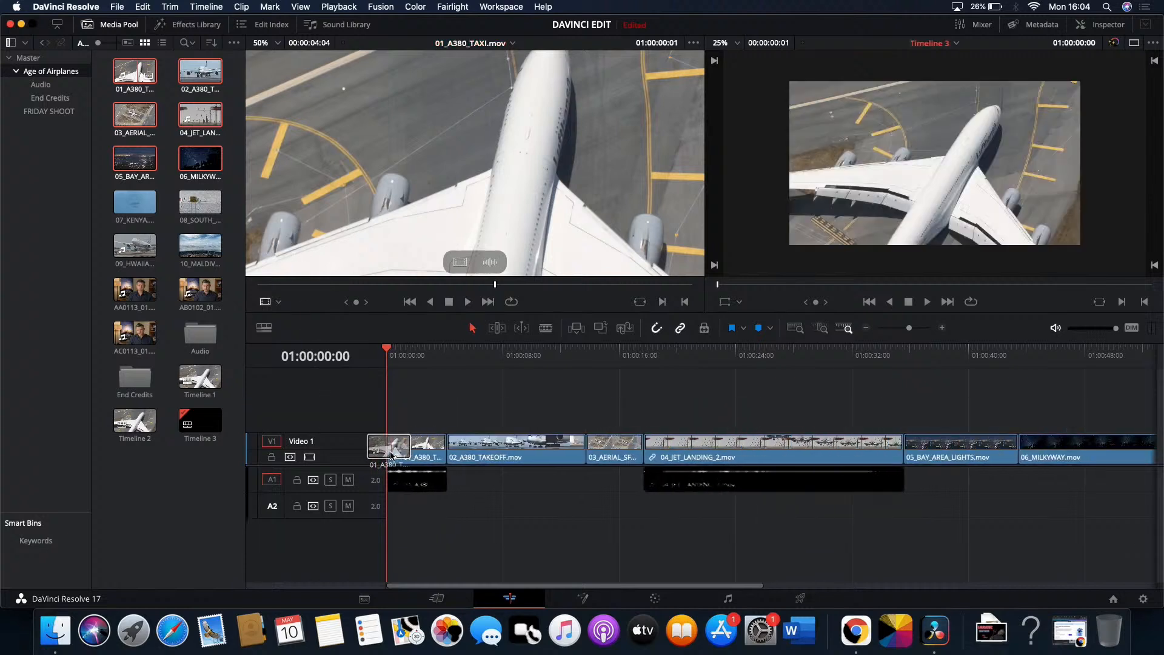
pyautogui.click(464, 415)
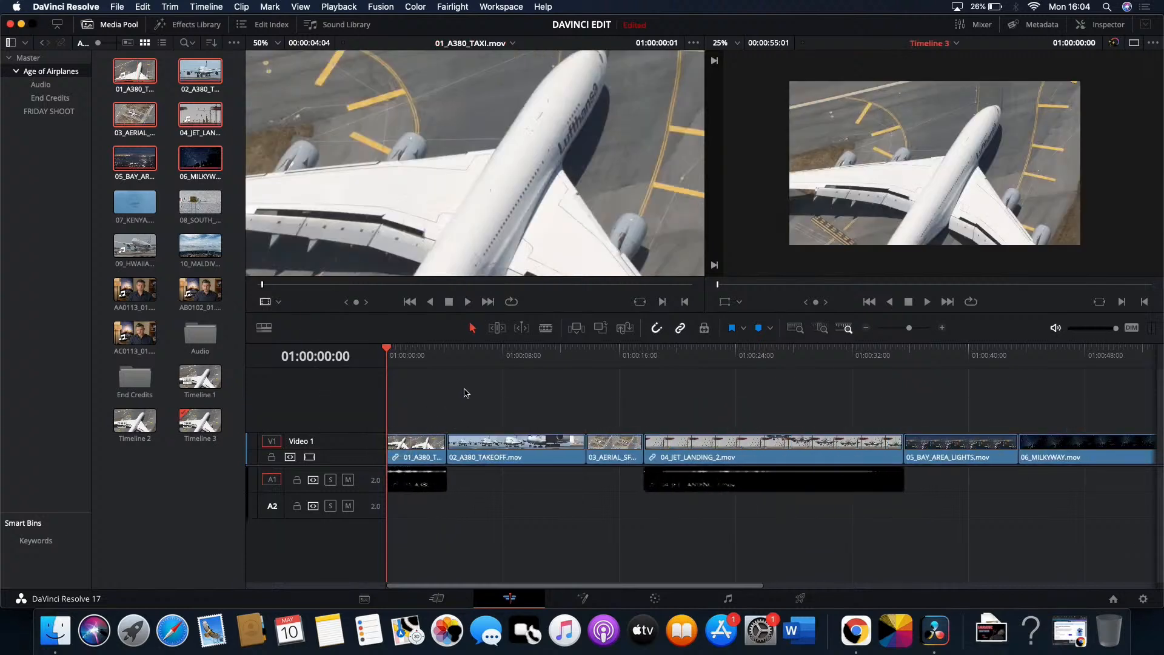
# Try a 50% zoom in the timeline viewer, and set its zoom to Fit
pyautogui.click(738, 43)
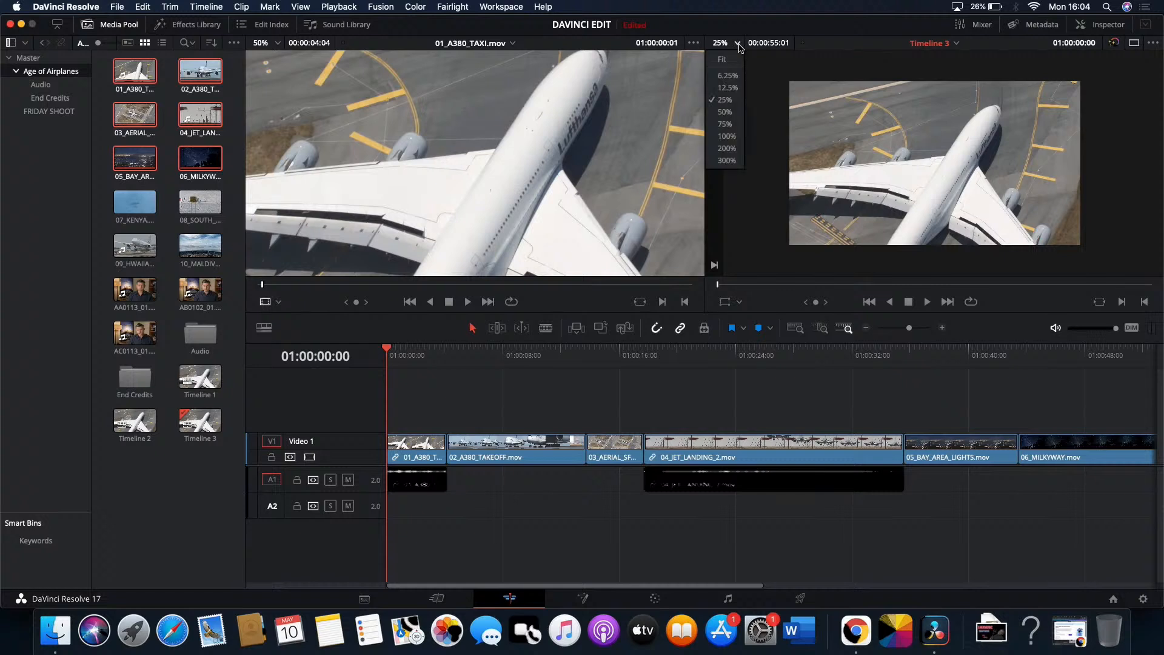
pyautogui.click(727, 112)
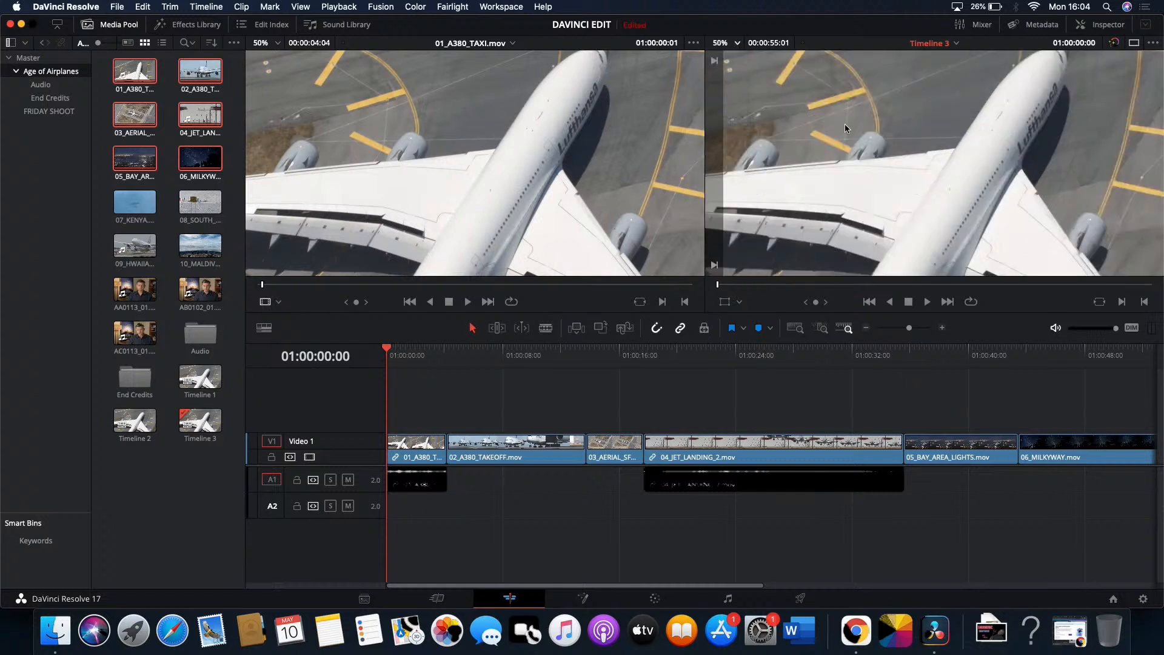
pyautogui.click(737, 43)
pyautogui.click(722, 60)
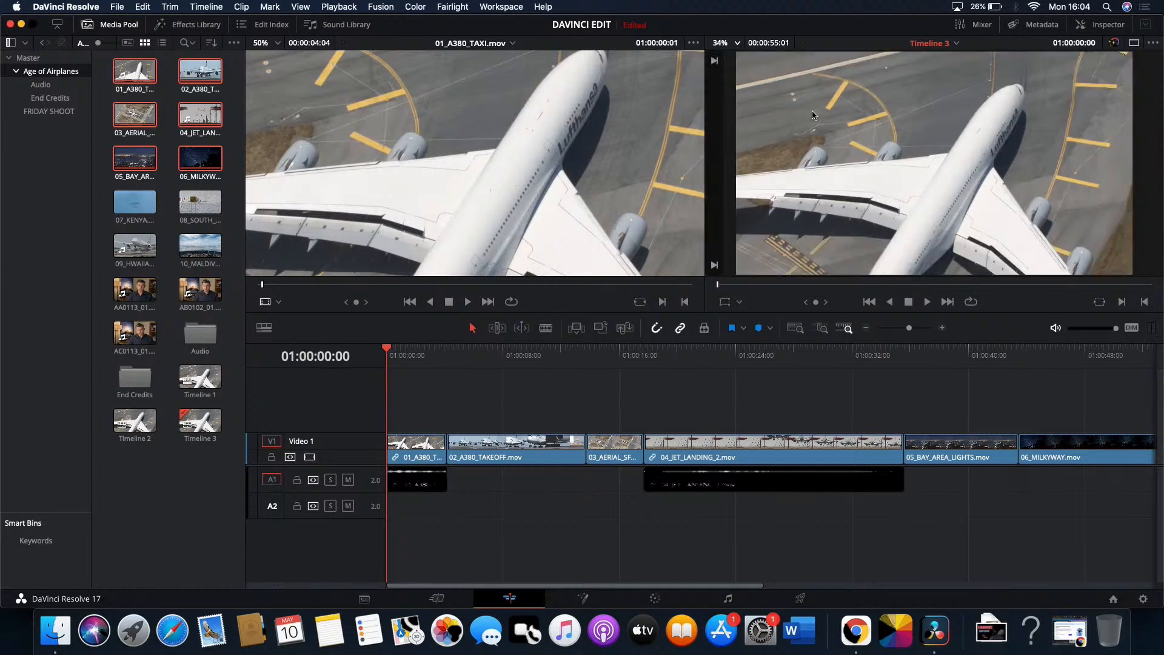
# Reduce the media pool to half height so the timeline extends across the full width
pyautogui.moveTo(597, 110)
pyautogui.click(57, 25)
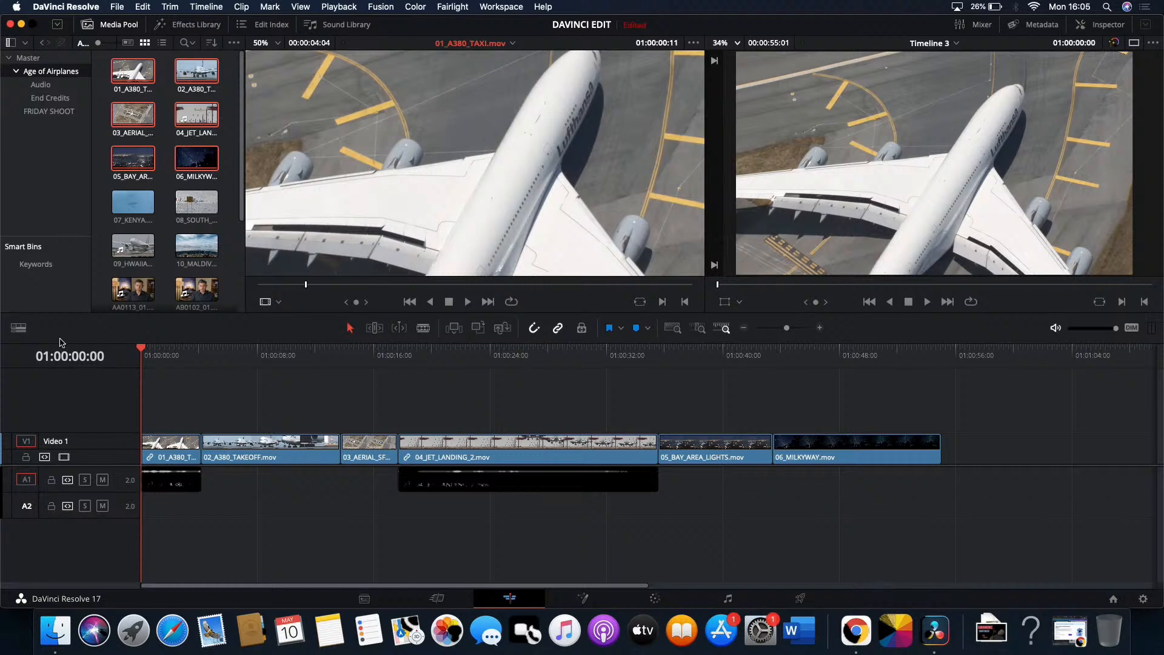
# Enable stacked timelines in the timeline view options so that timelines show as tabs
pyautogui.click(19, 331)
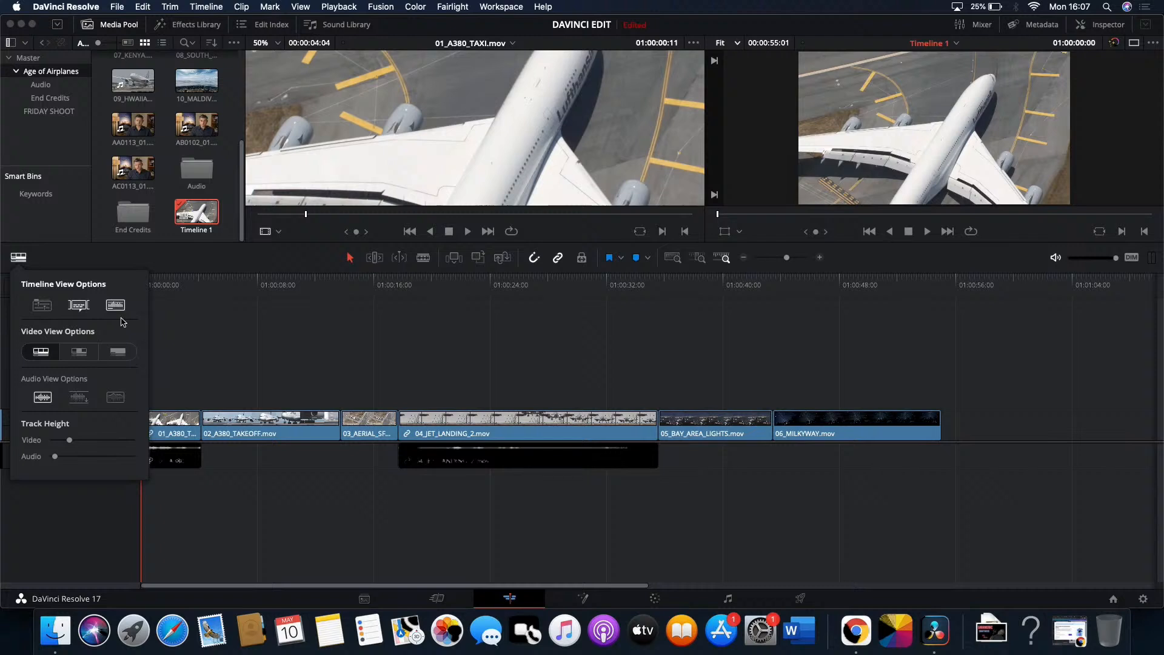
pyautogui.click(42, 305)
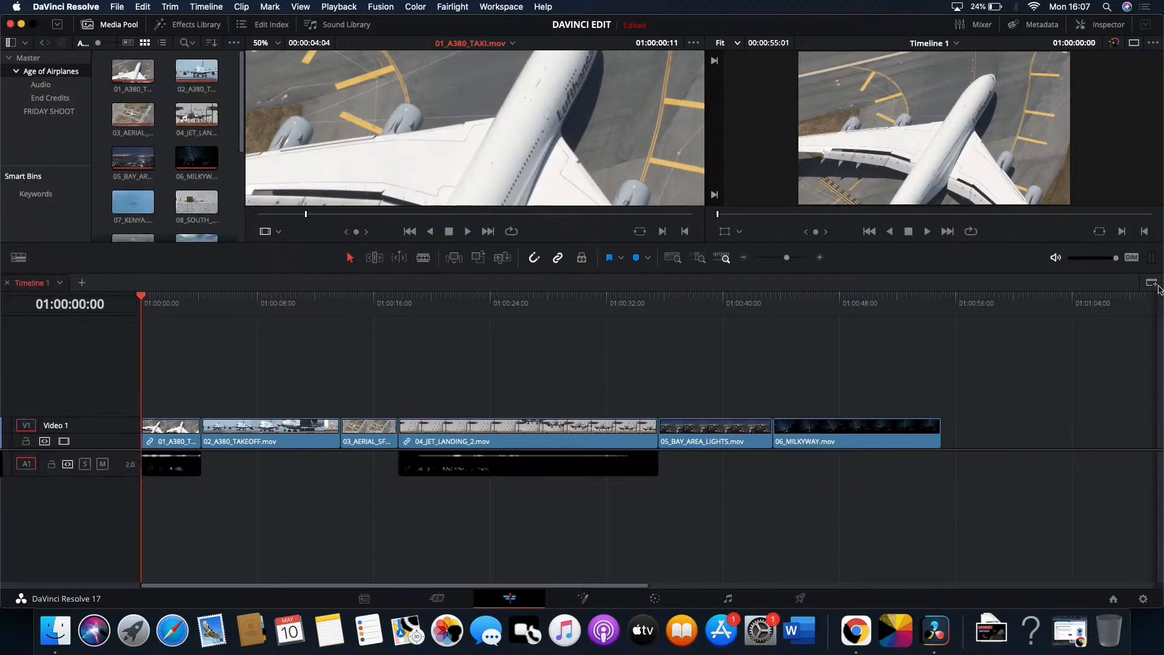
# Add a second stacked timeline area below Timeline 1, and remove it again
pyautogui.click(1152, 285)
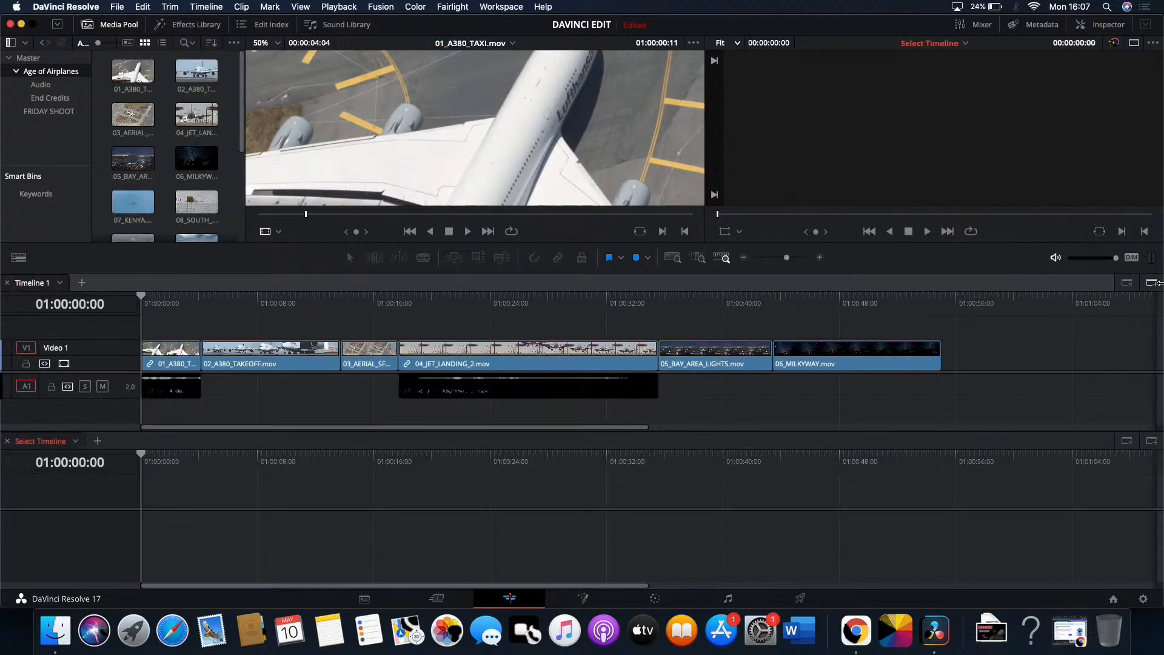
pyautogui.click(1153, 285)
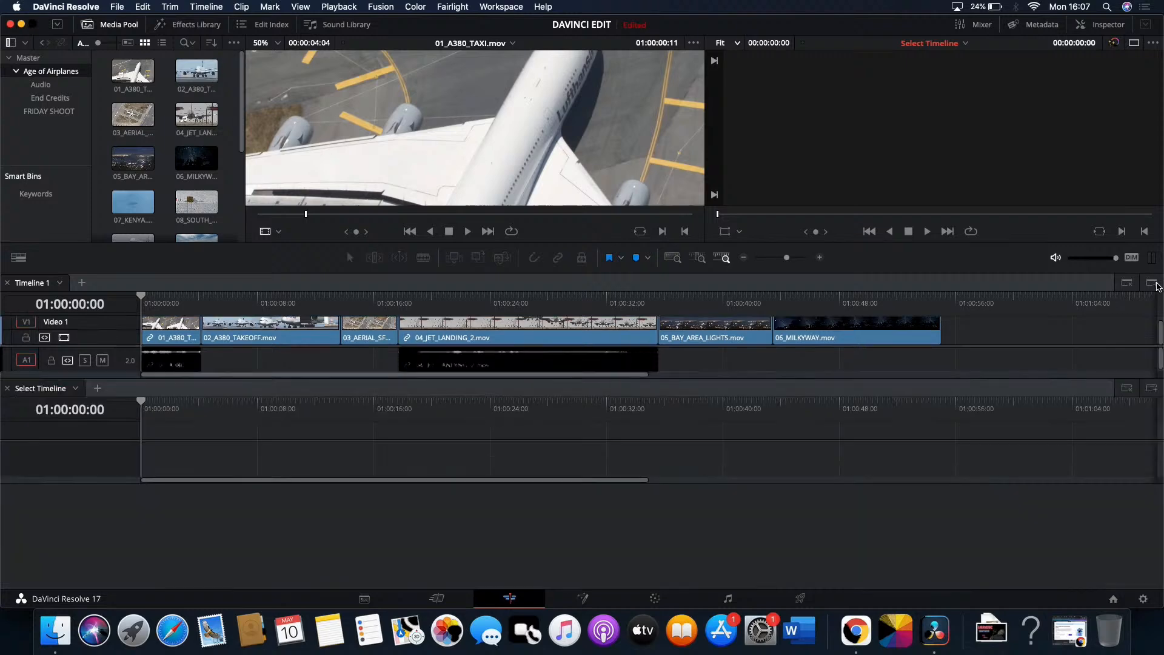
pyautogui.click(1128, 389)
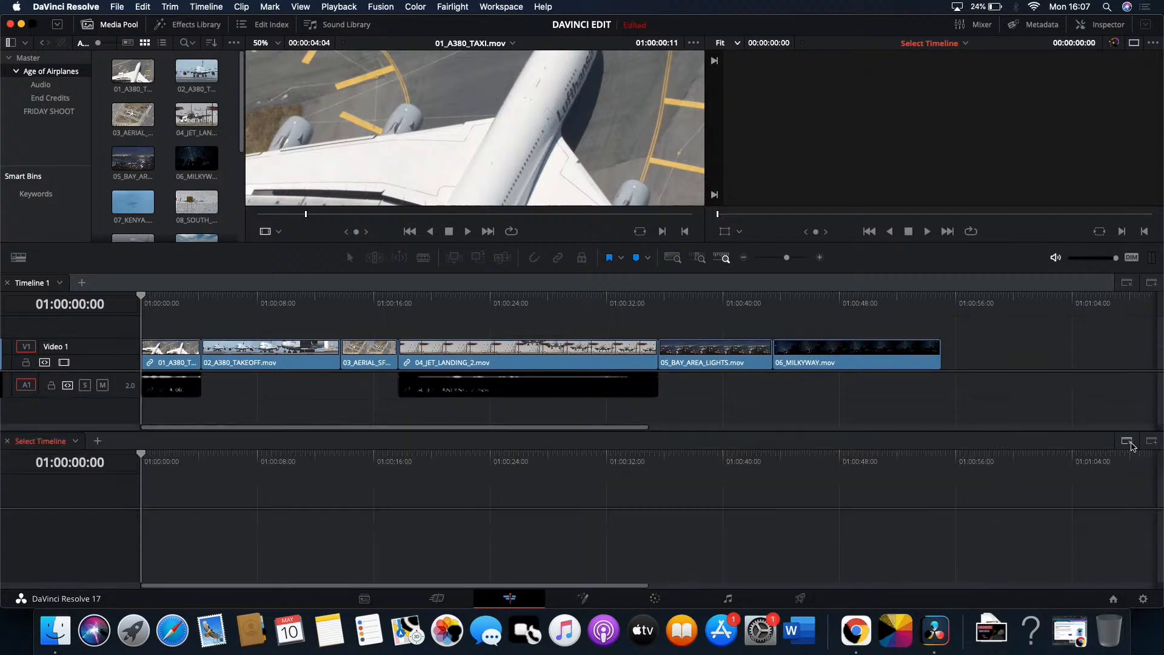
pyautogui.click(1128, 443)
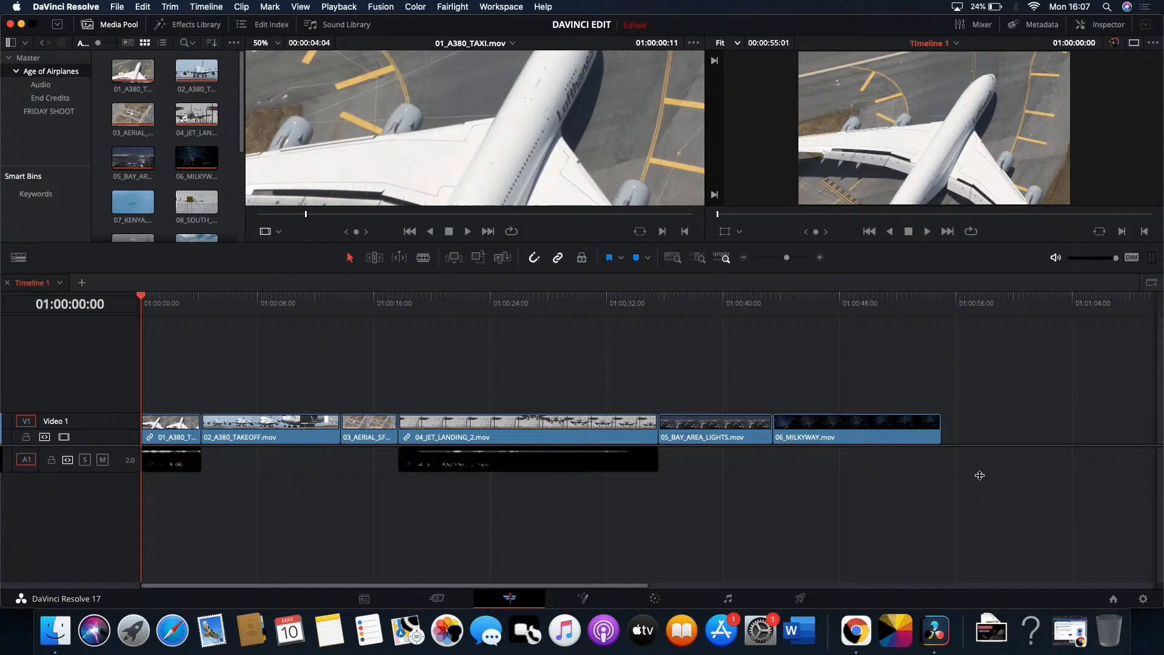
# Review the timeline view options, including audio waveforms, video and audio view modes, and track heights
pyautogui.click(19, 259)
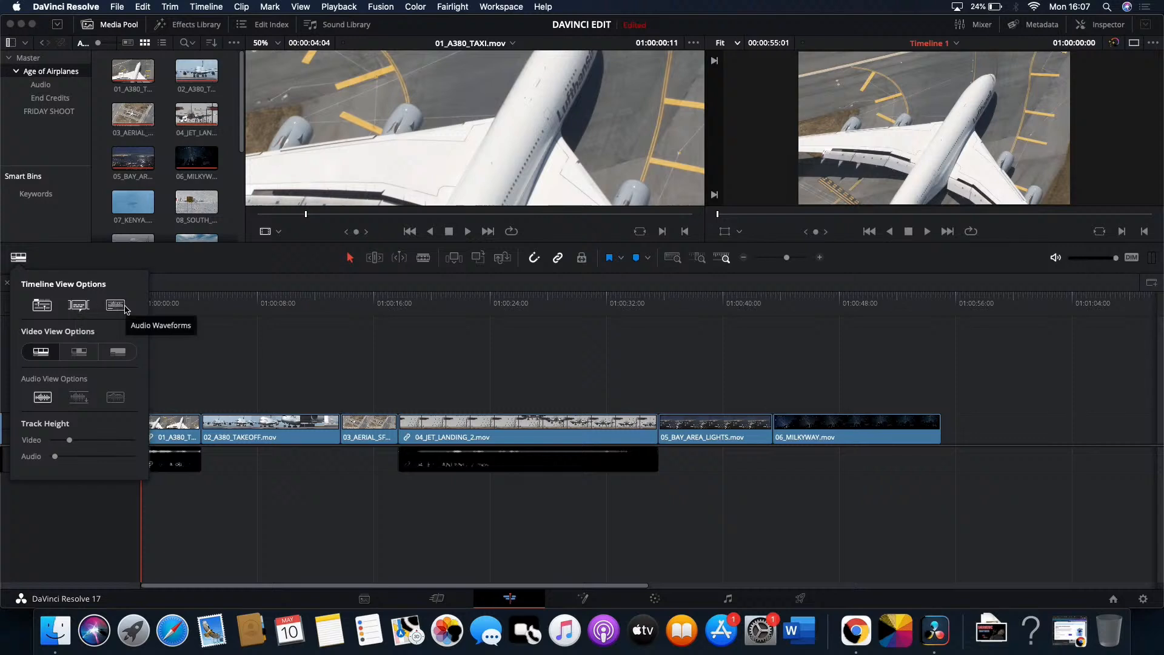
pyautogui.click(182, 269)
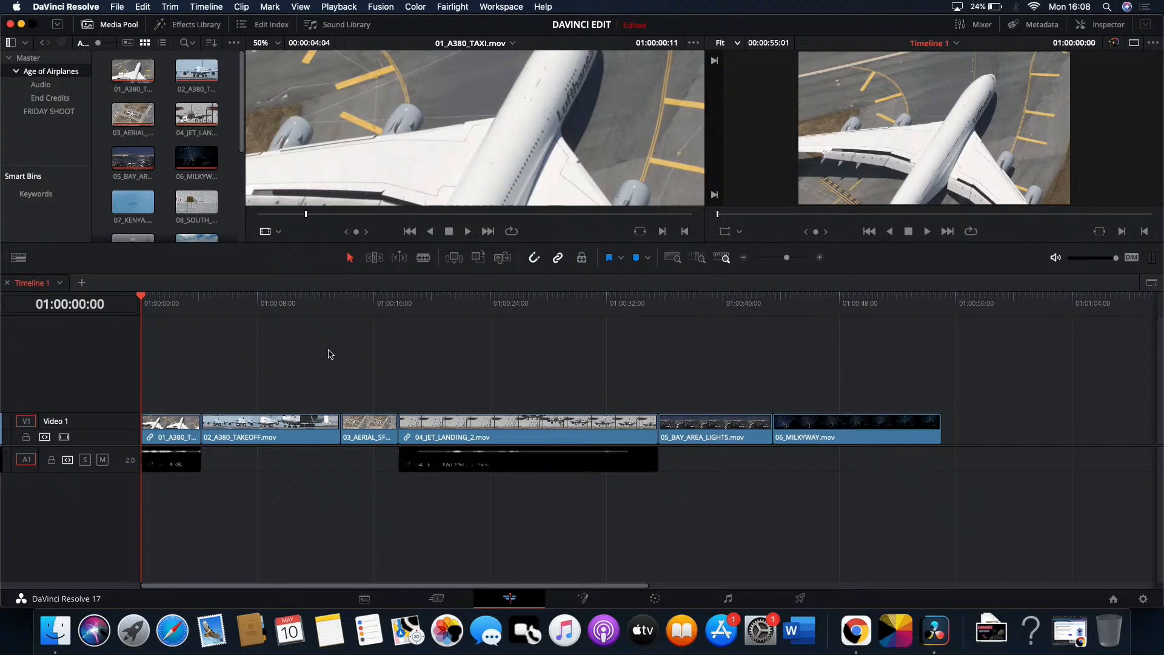
# Select the third to sixth clips in Timeline 1 one at a time, ending with 06_MILKYWAY.mov
pyautogui.click(367, 439)
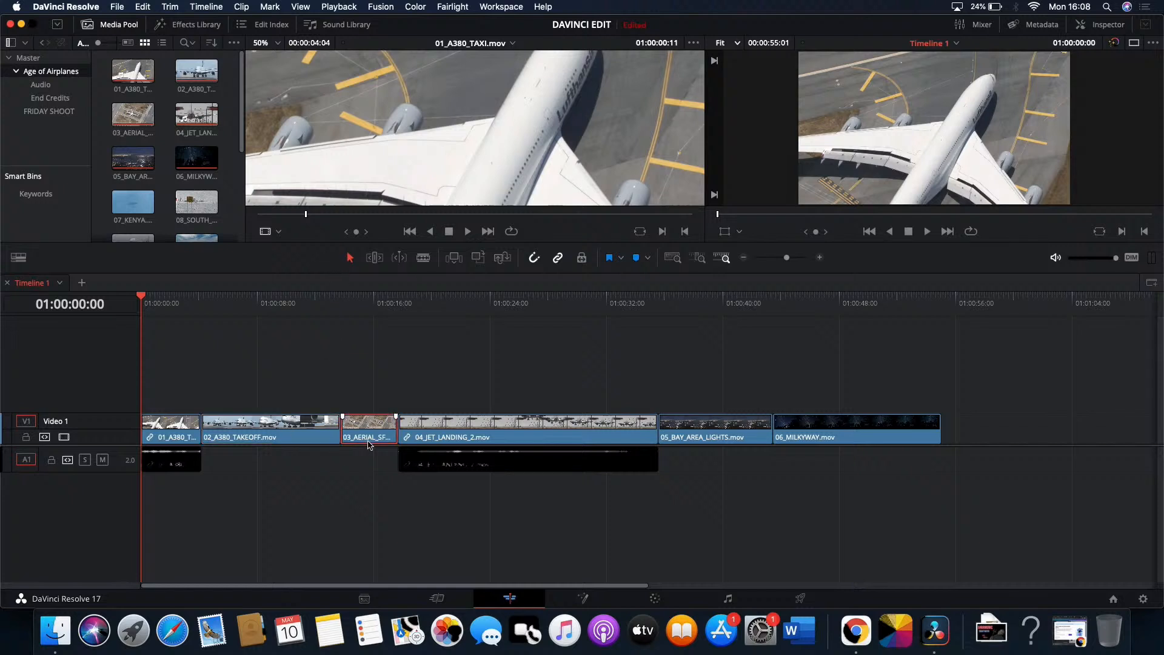
pyautogui.click(425, 433)
pyautogui.click(671, 433)
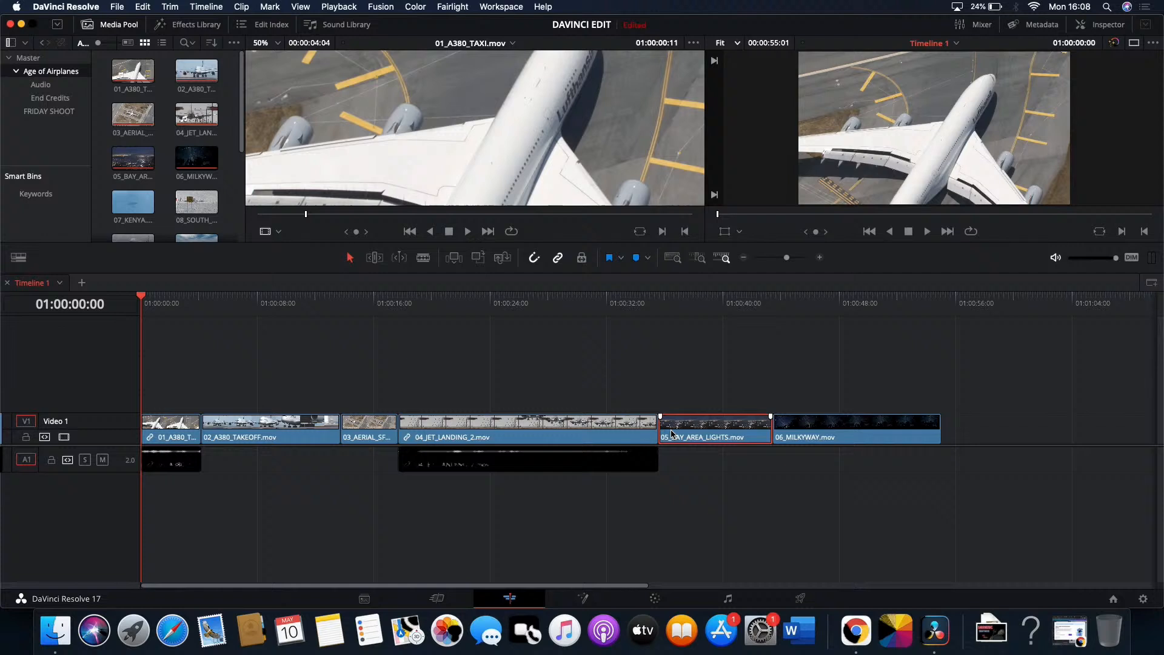
pyautogui.click(797, 436)
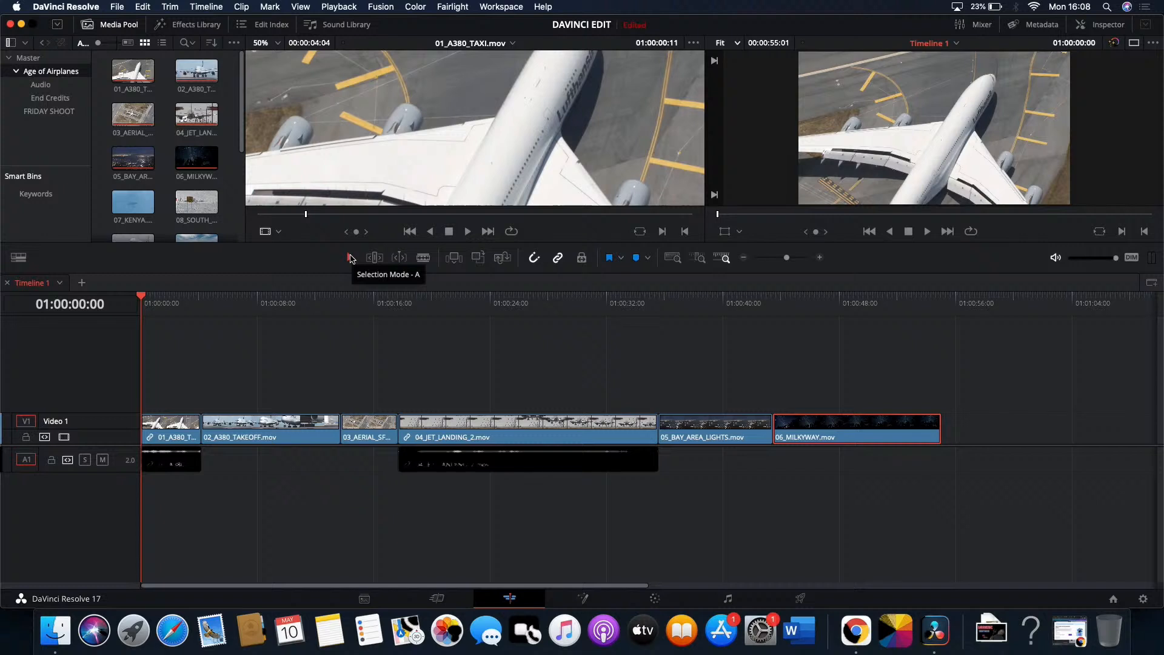
# Switch to Blade Edit Mode and return to Selection Mode
pyautogui.click(423, 258)
pyautogui.press('a')
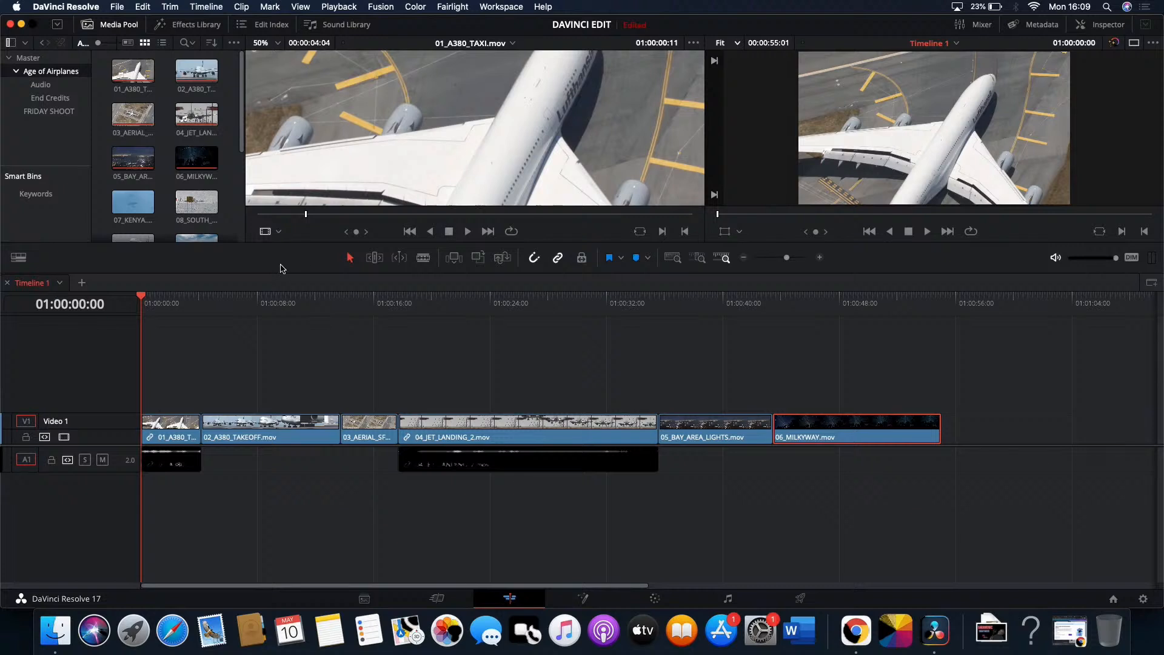
# Mark Timeline 1 with a blue marker at 01:00:04:04, a cyan one at 01:00:13:18 and a red one at 01:00:35:14
pyautogui.click(203, 297)
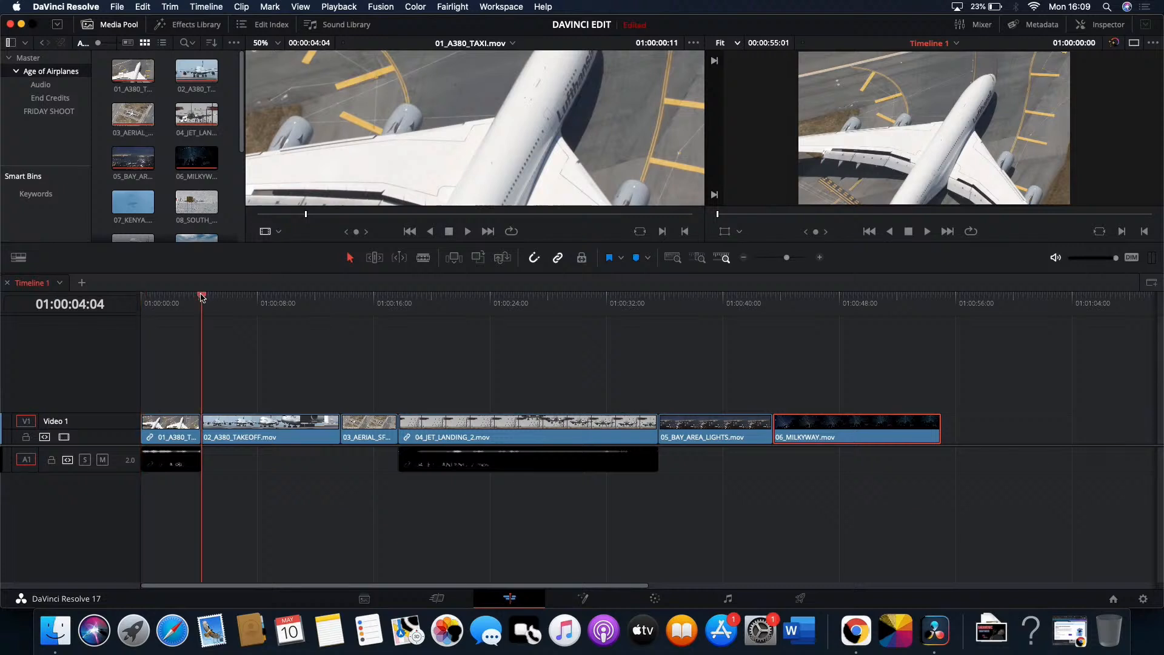
pyautogui.click(636, 258)
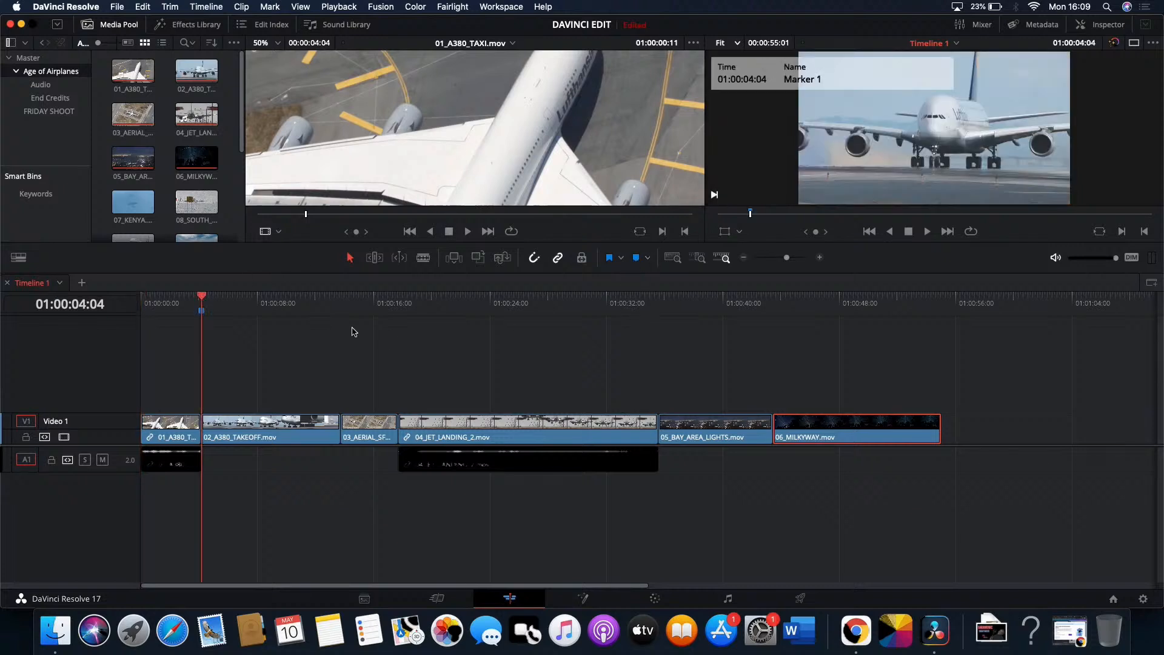
pyautogui.click(341, 303)
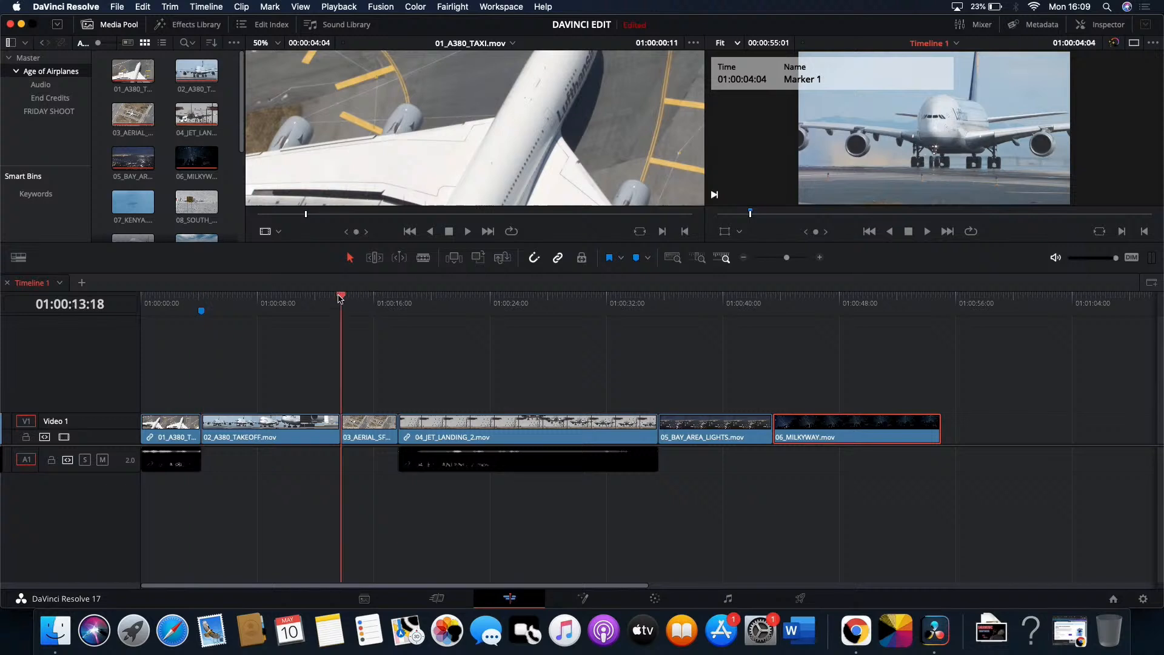
pyautogui.click(648, 258)
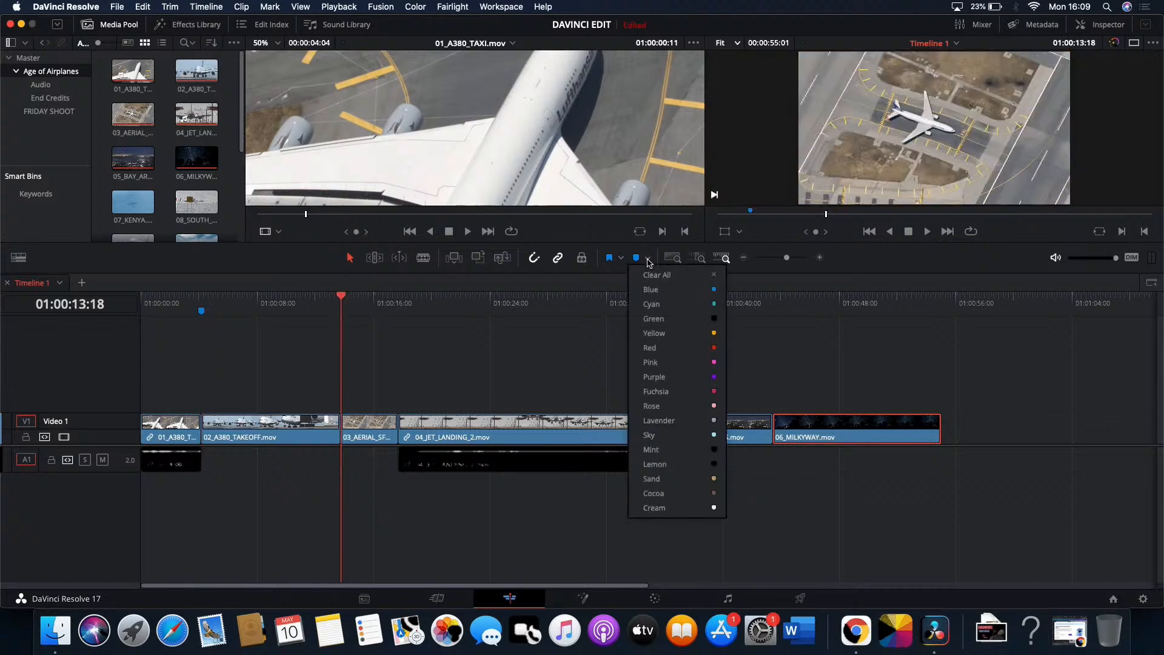
pyautogui.click(658, 305)
pyautogui.click(659, 303)
pyautogui.press('m')
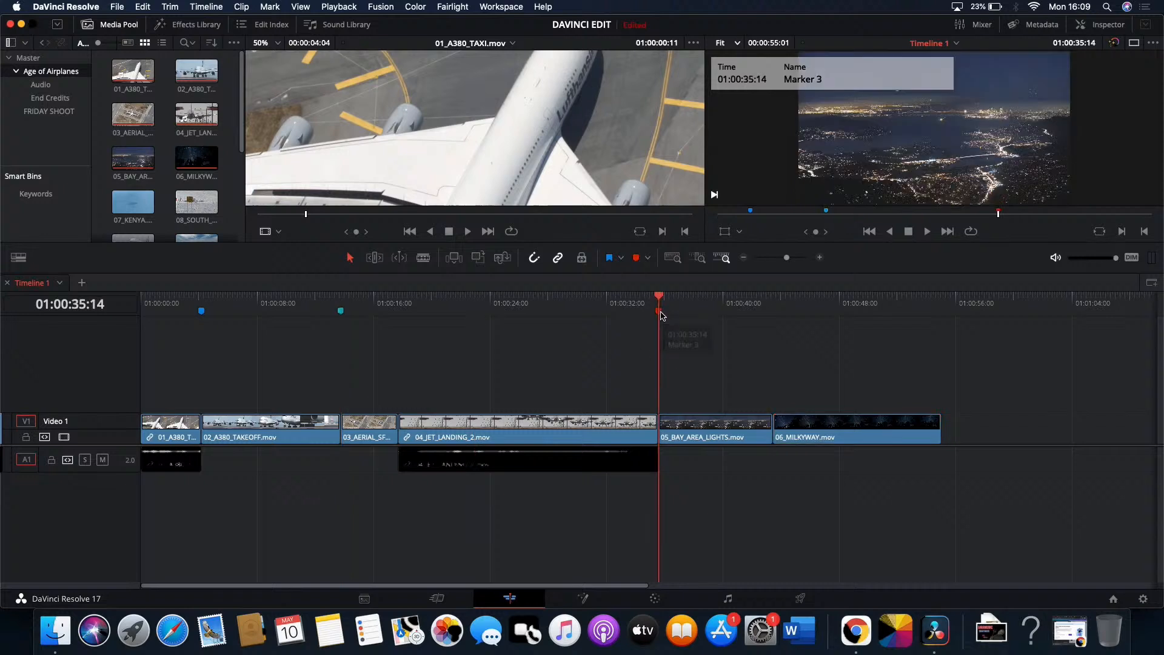
pyautogui.moveTo(341, 318)
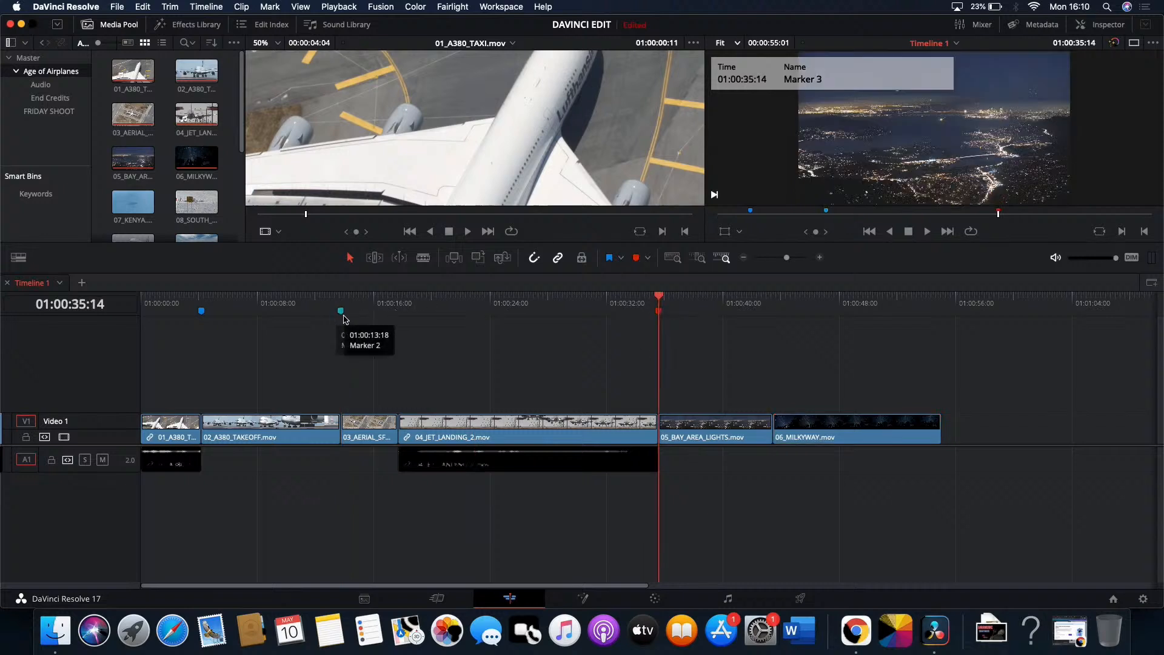
pyautogui.moveTo(202, 314)
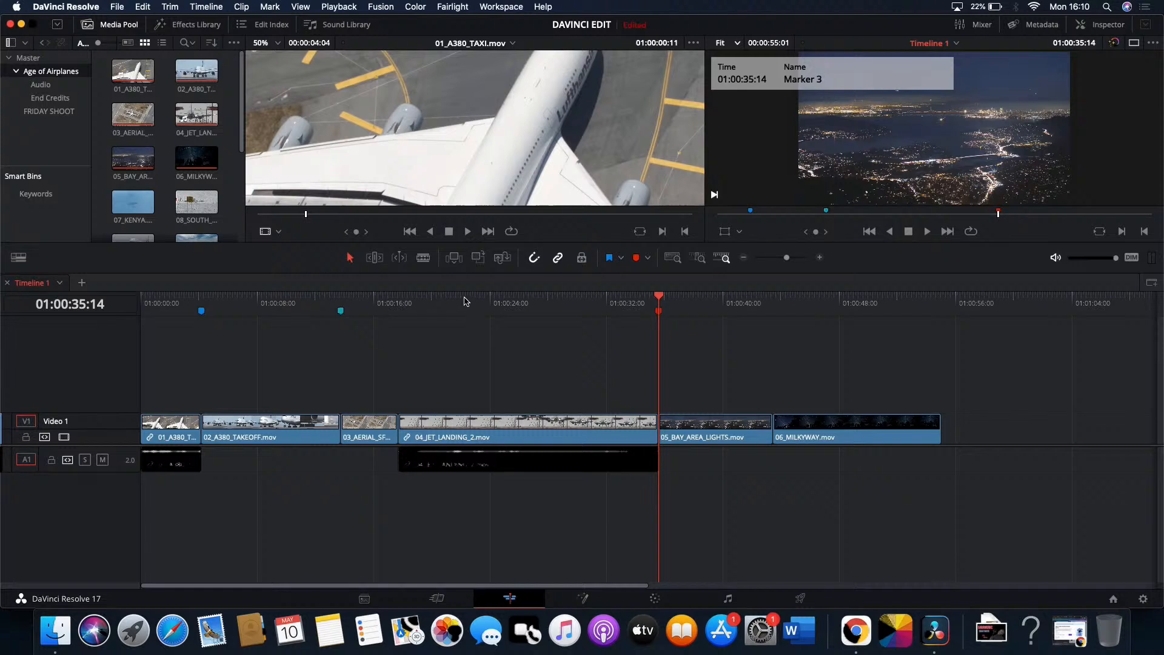
# Show the Transform overlay at 01:00:22:07 and freely resize, stretch and rotate 04_JET_LANDING_2.mov clockwise
pyautogui.click(466, 302)
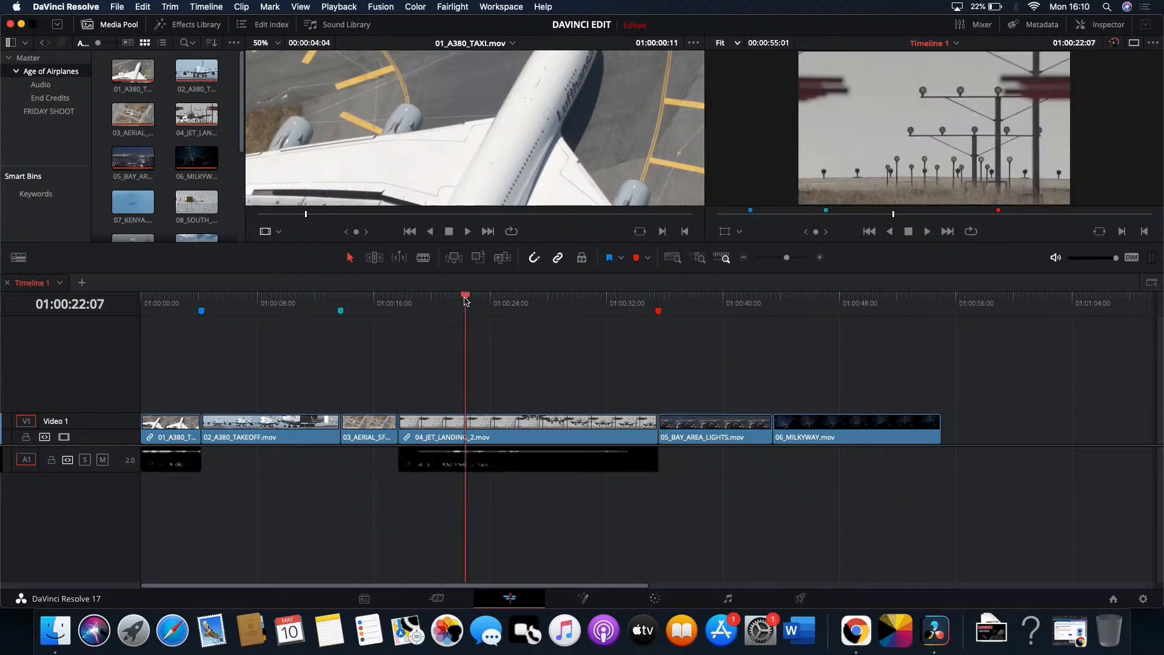
pyautogui.click(739, 232)
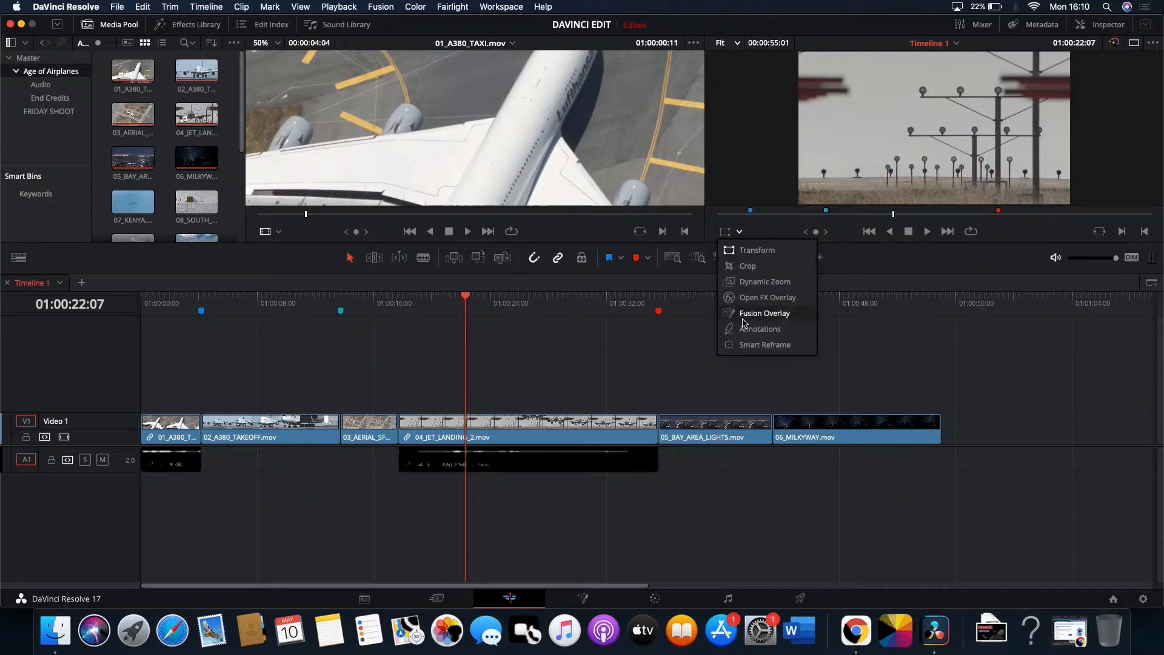
pyautogui.click(755, 251)
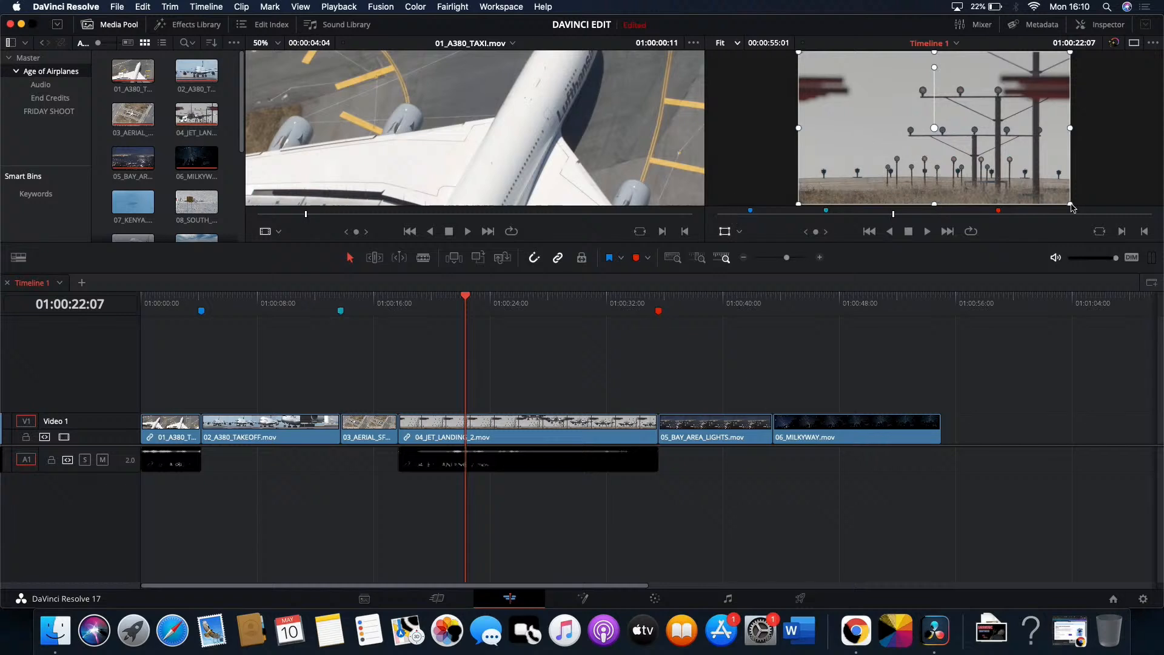
pyautogui.moveTo(1072, 208); pyautogui.dragTo(1103, 206)
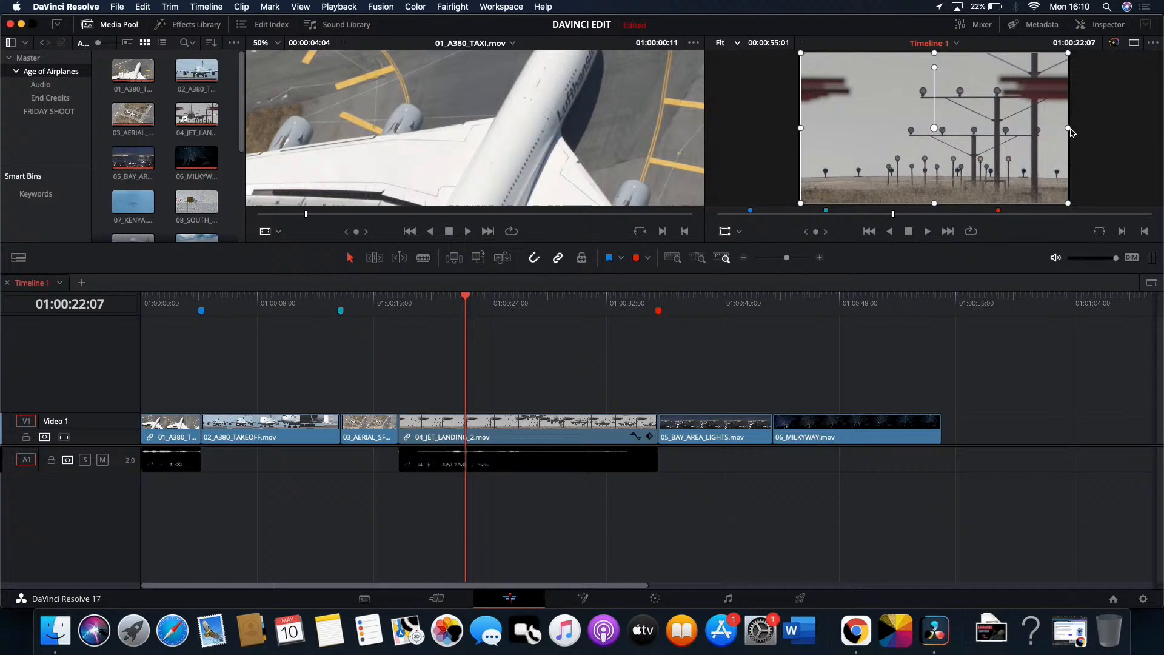
pyautogui.moveTo(1072, 133); pyautogui.dragTo(1095, 146)
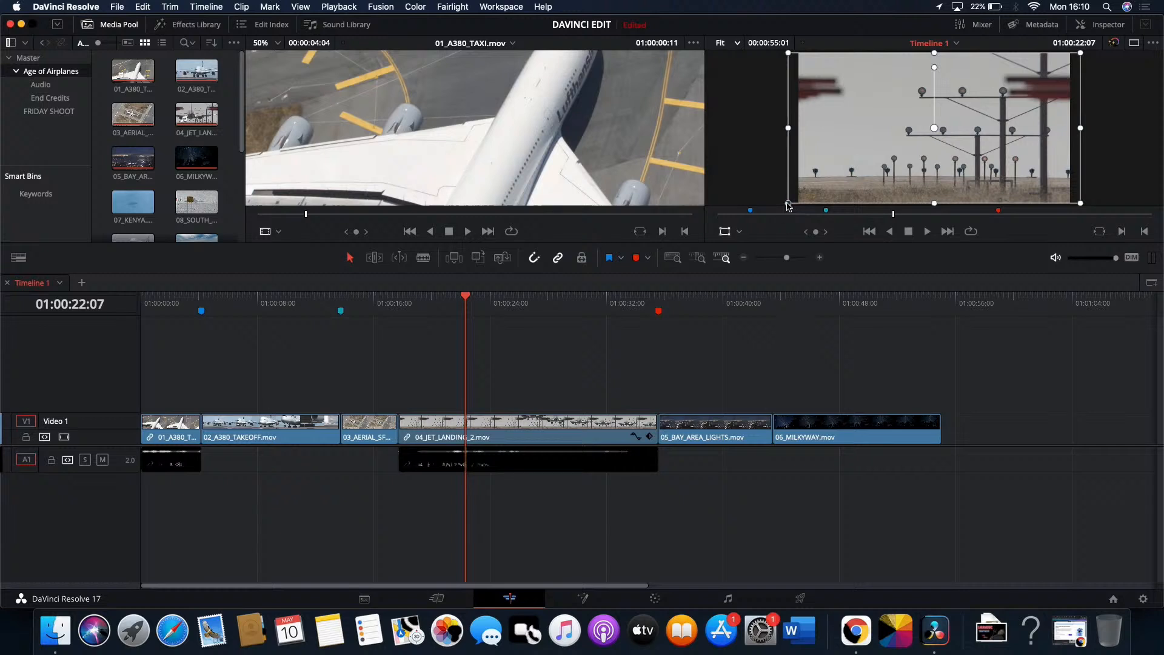
pyautogui.moveTo(788, 205)
pyautogui.mouseDown()
pyautogui.moveTo(875, 143)
pyautogui.moveTo(868, 165)
pyautogui.moveTo(798, 202)
pyautogui.mouseUp()
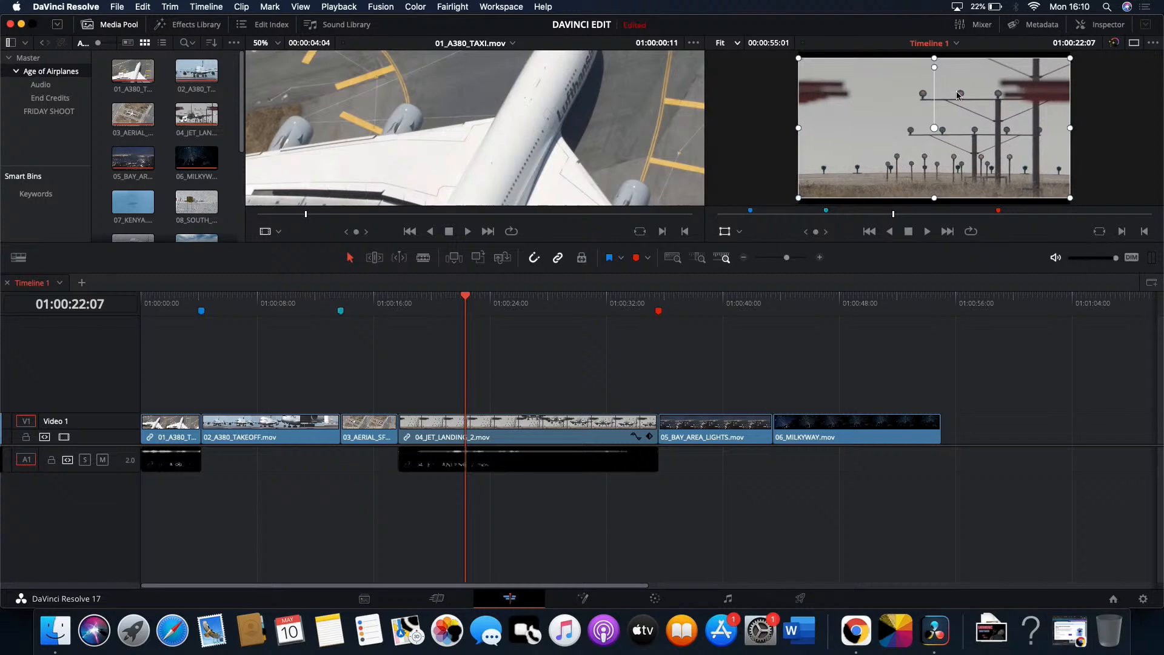
pyautogui.moveTo(934, 66); pyautogui.dragTo(948, 85)
# Switch the timeline viewer's overlay to Crop, and from there to Dynamic Zoom
pyautogui.click(740, 232)
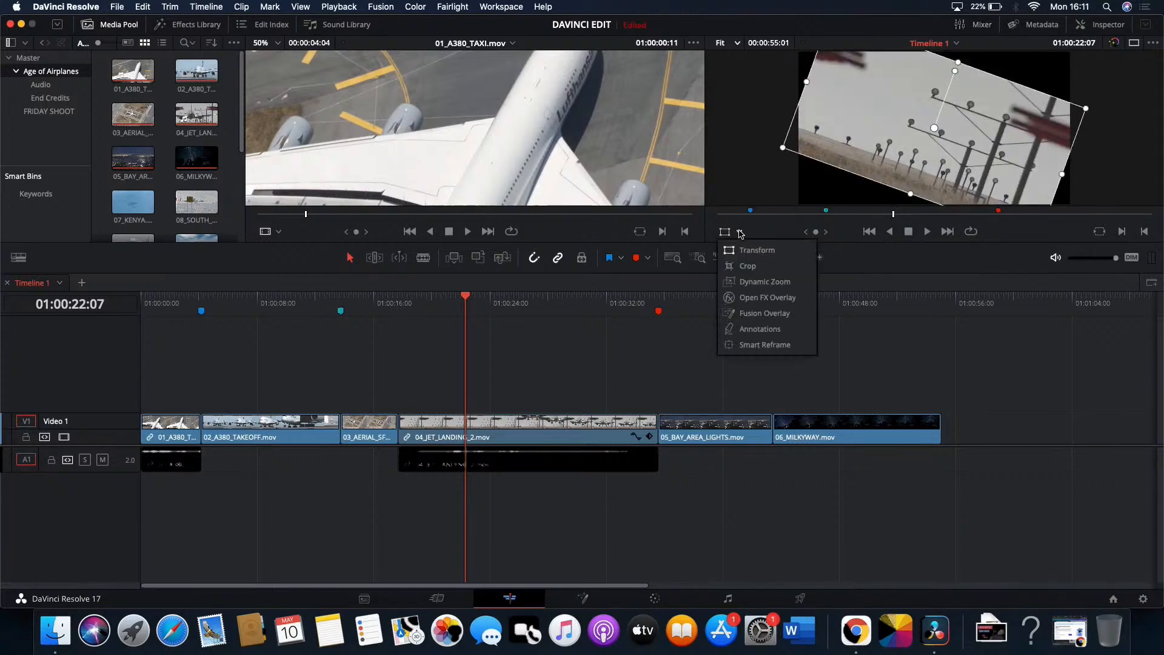
pyautogui.click(741, 267)
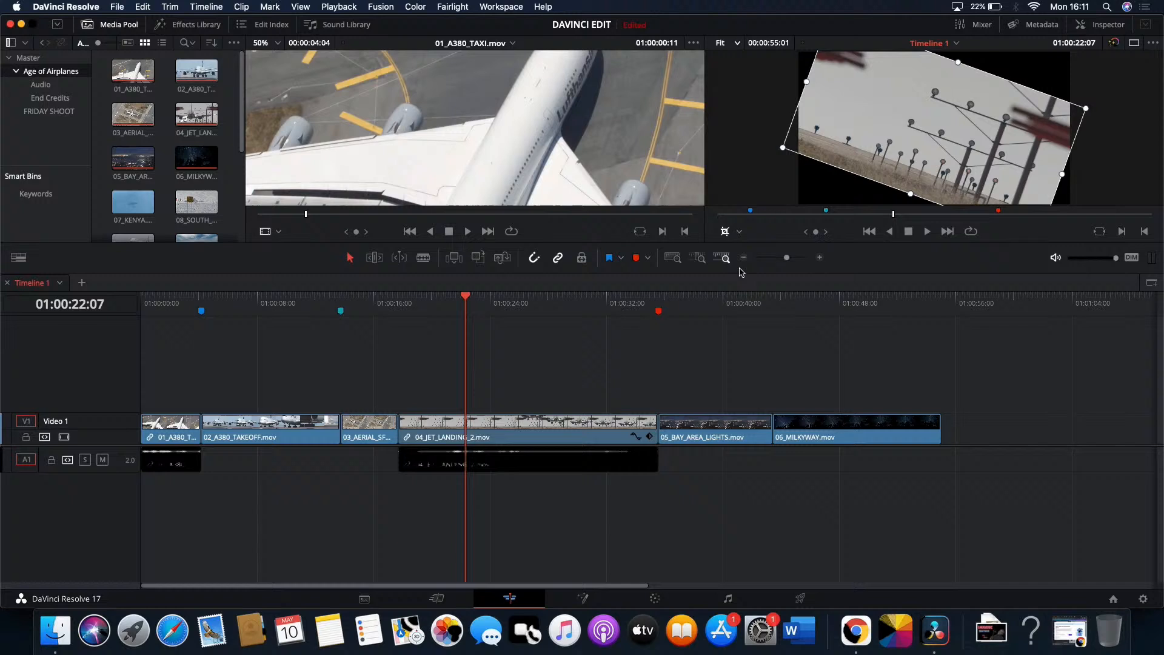
pyautogui.click(739, 232)
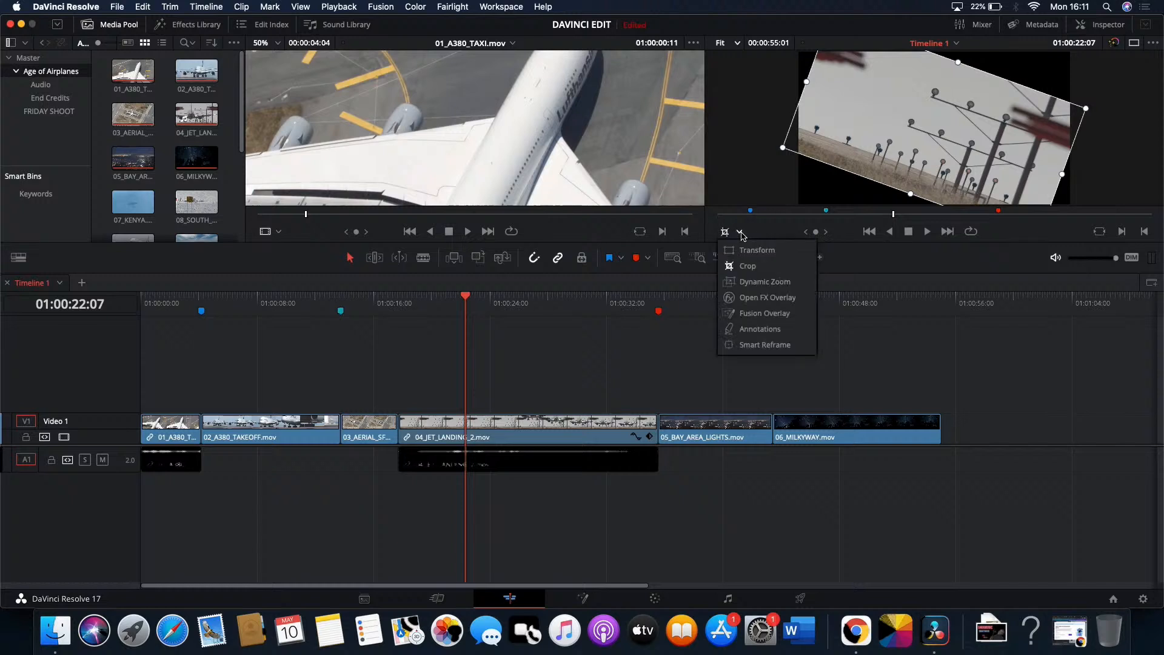
pyautogui.click(746, 282)
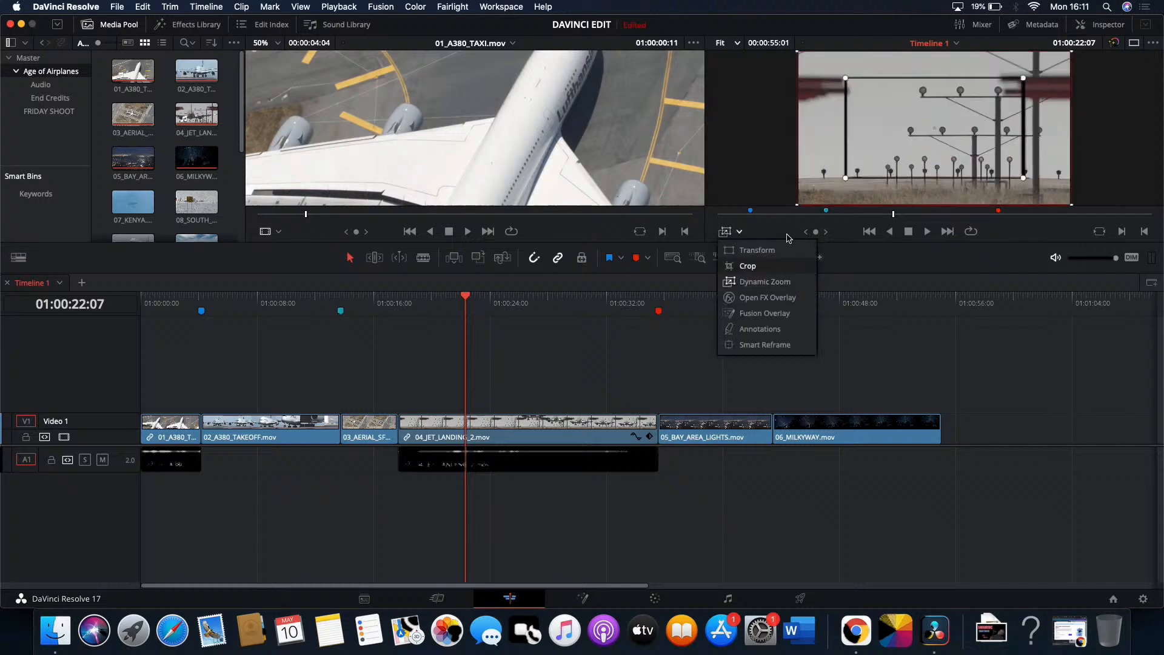
pyautogui.click(871, 331)
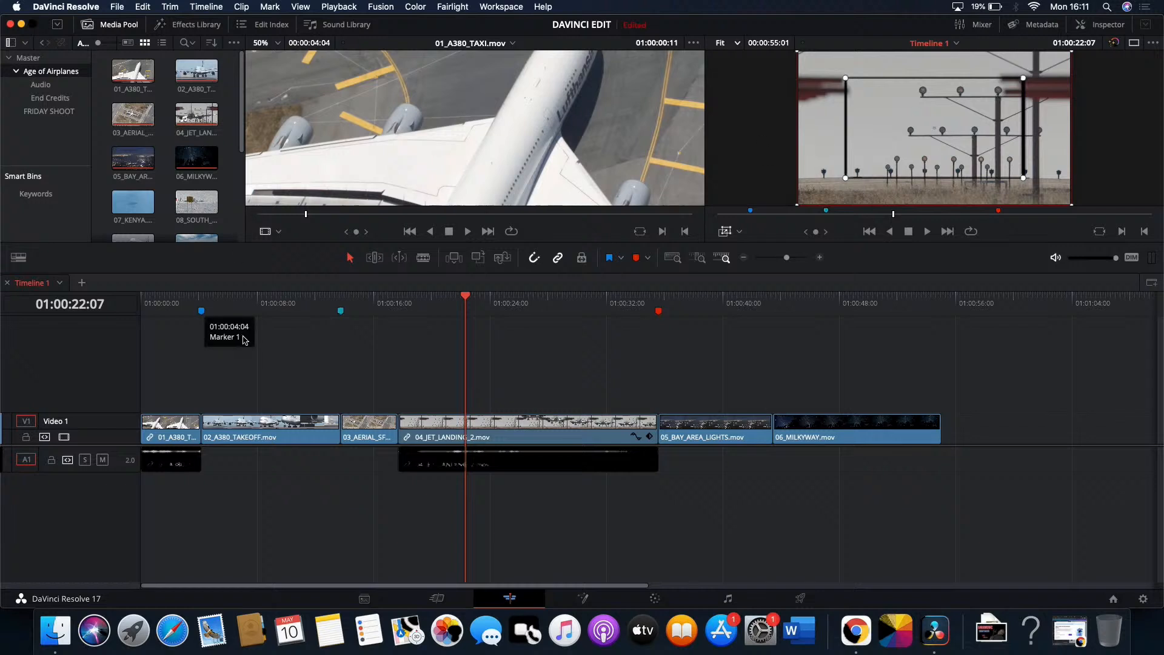
# Show the Effects Library at full height and browse its Fusion titles, including Clean and Simple, Center Reveal and Call Out
pyautogui.click(194, 25)
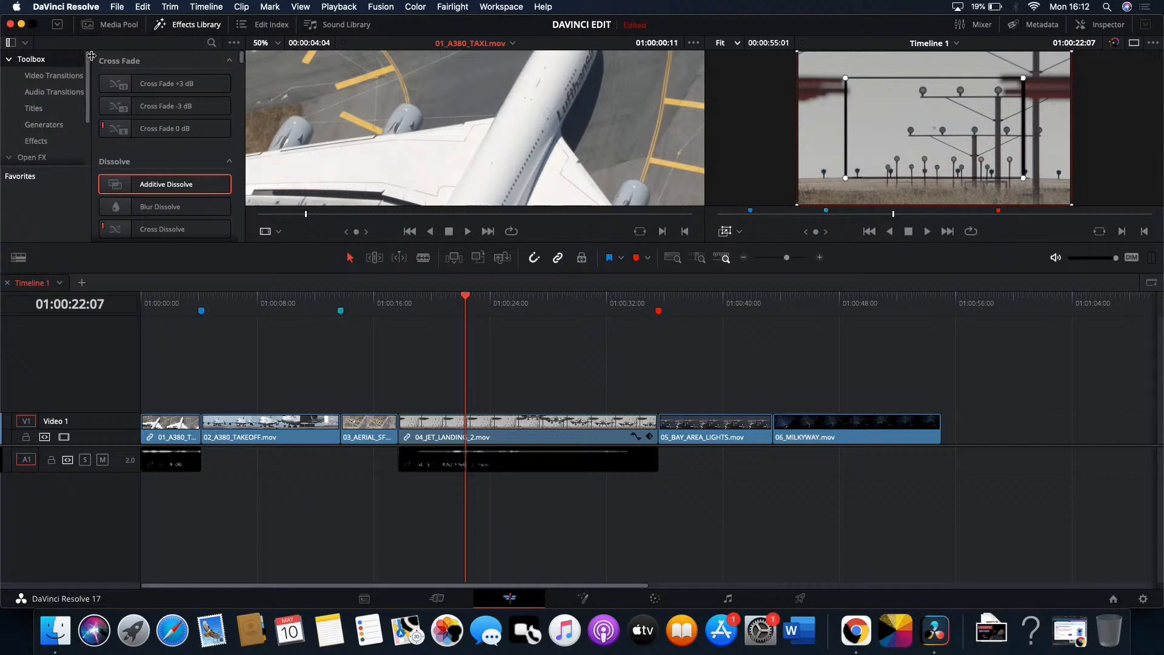
pyautogui.click(58, 27)
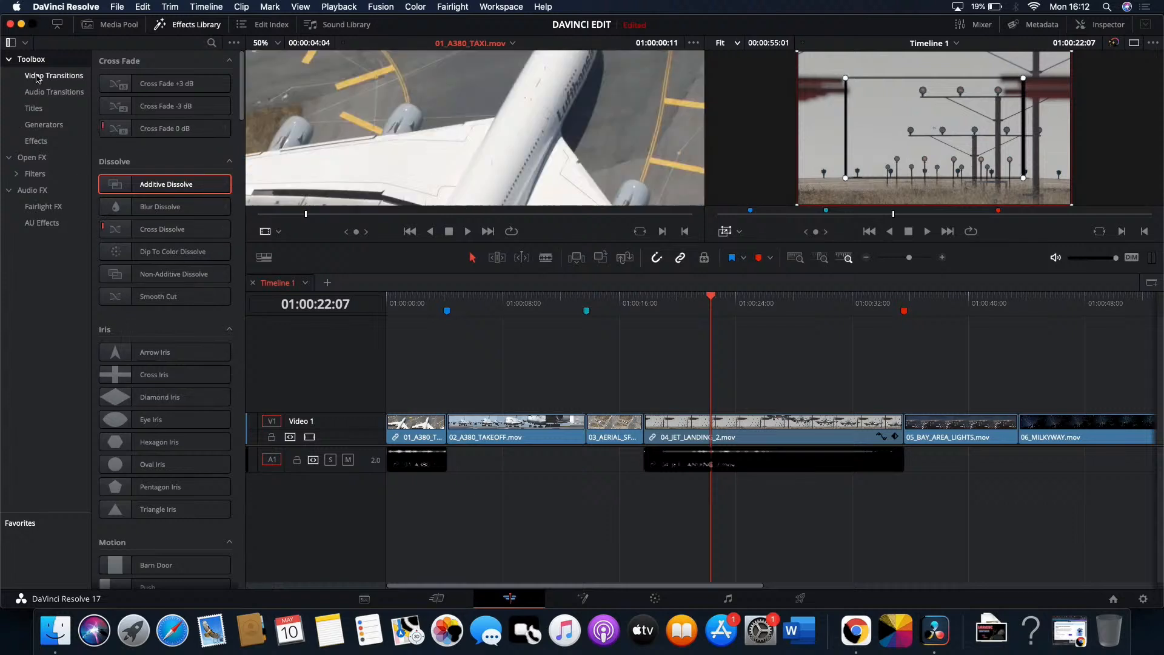
pyautogui.click(33, 109)
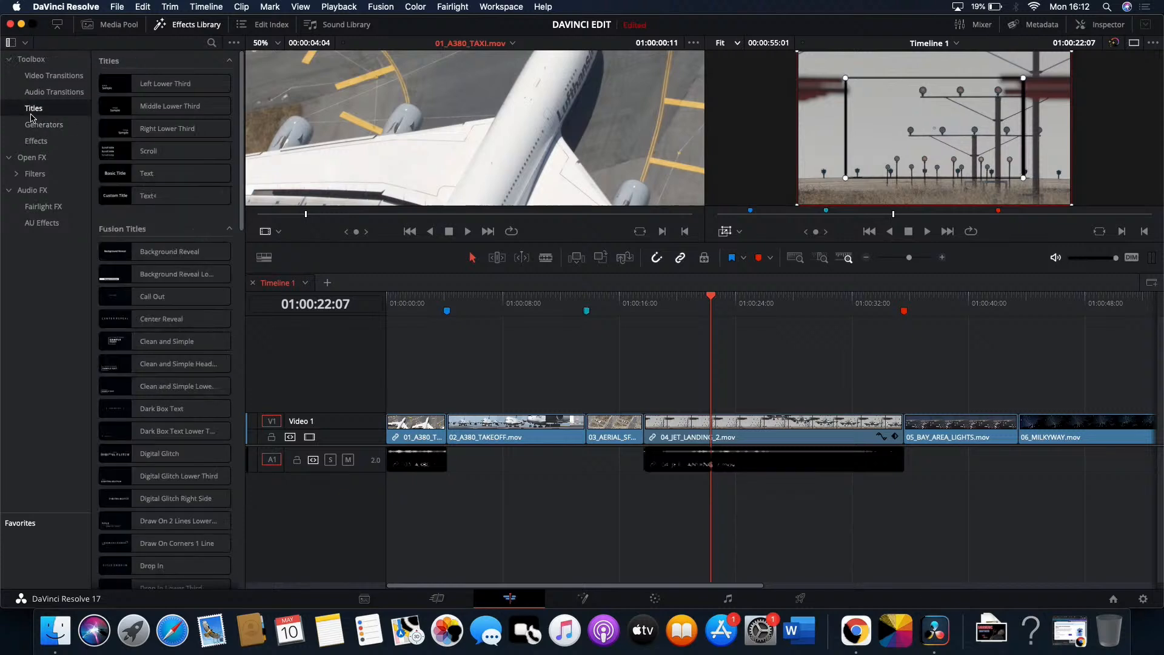
pyautogui.click(136, 343)
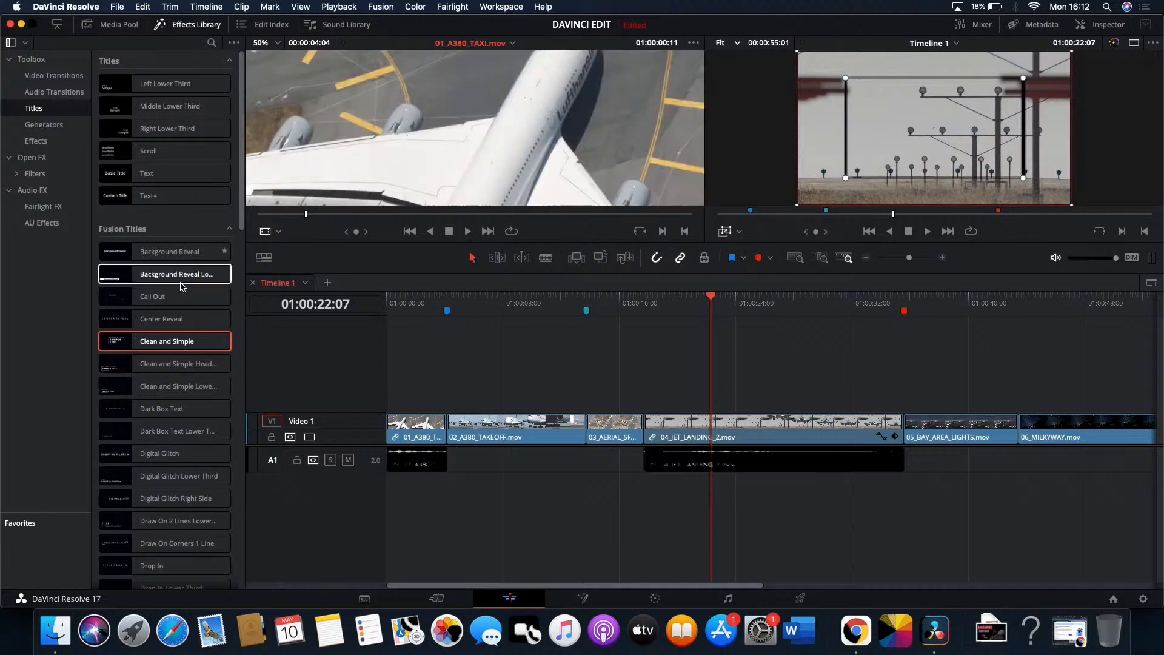
pyautogui.click(131, 320)
pyautogui.click(136, 297)
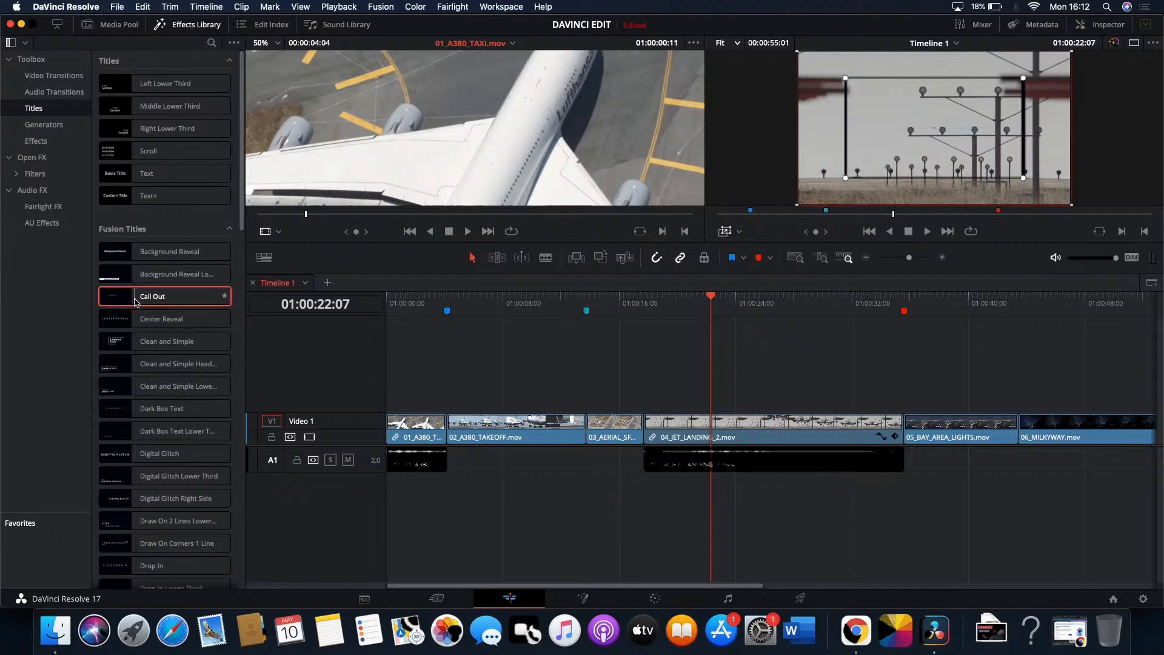
pyautogui.click(137, 363)
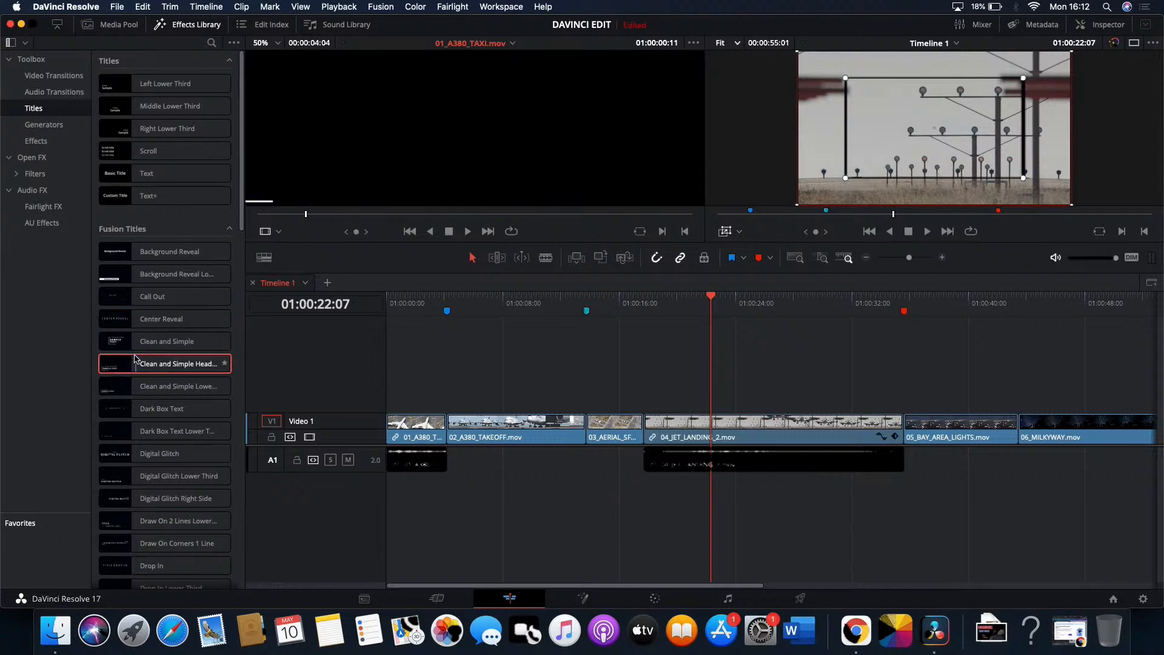
# Try a Clean and Simple title above 04_JET_LANDING_2.mov, and place a Left Lower Third title on Video 2 instead
pyautogui.moveTo(134, 340); pyautogui.dragTo(679, 397)
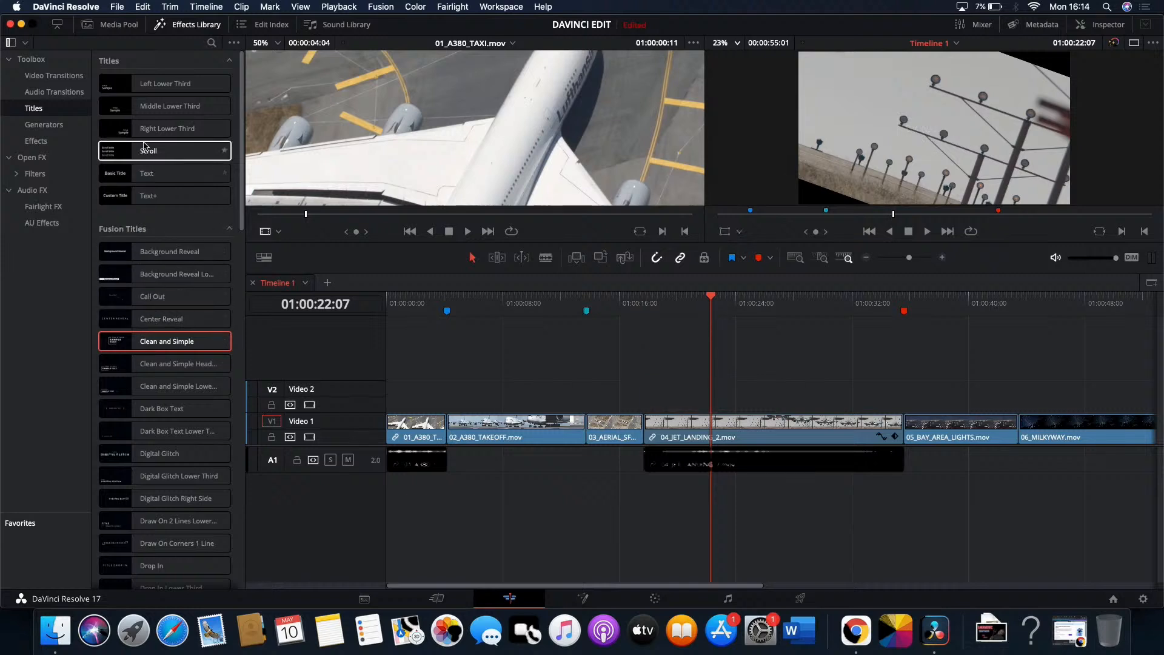
pyautogui.moveTo(149, 84); pyautogui.dragTo(680, 401)
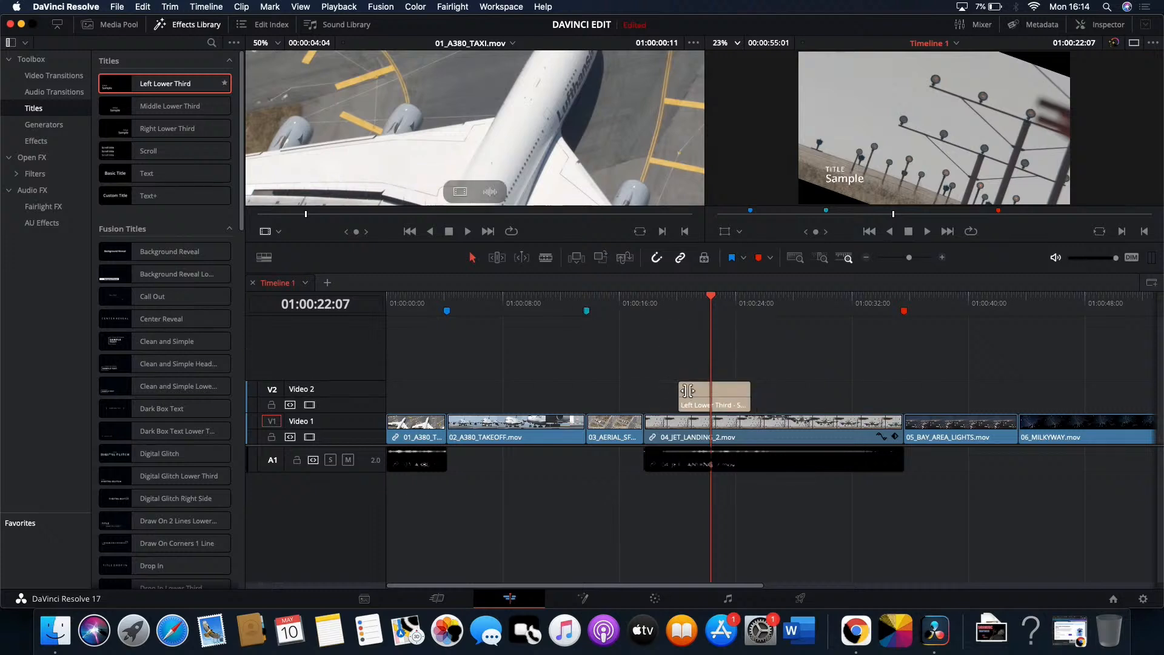
# Examine the Left Lower Third title's text, font, position, drop shadow and stroke settings in the Inspector
pyautogui.click(728, 386)
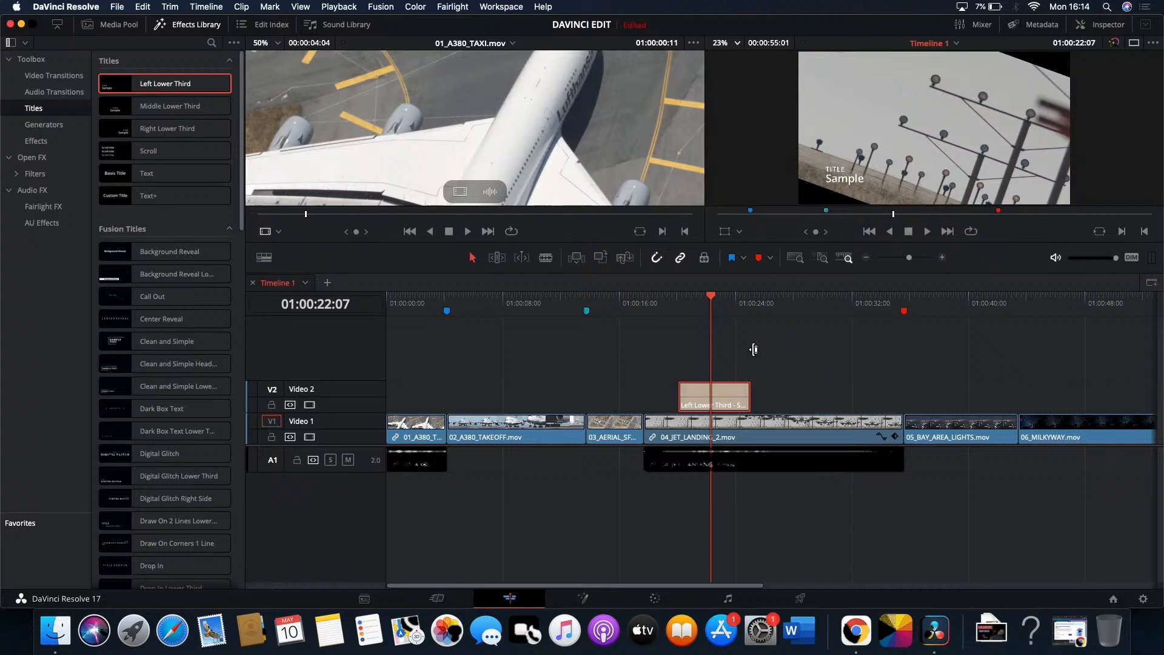
pyautogui.click(1099, 30)
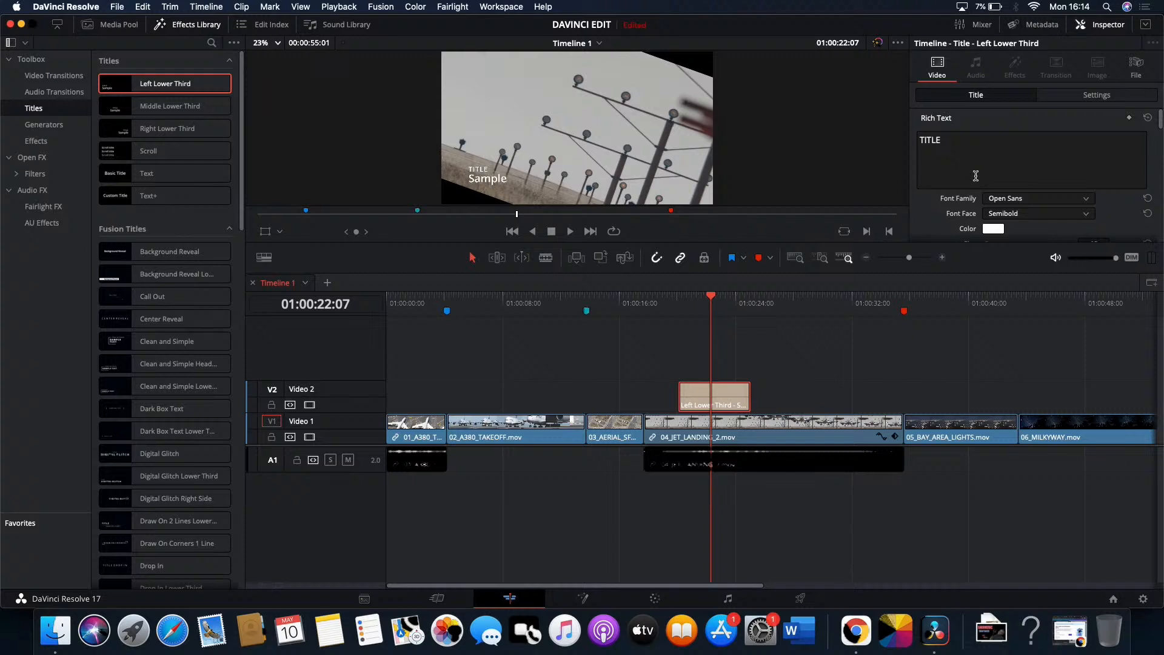
pyautogui.scroll(-6, 978, 183)
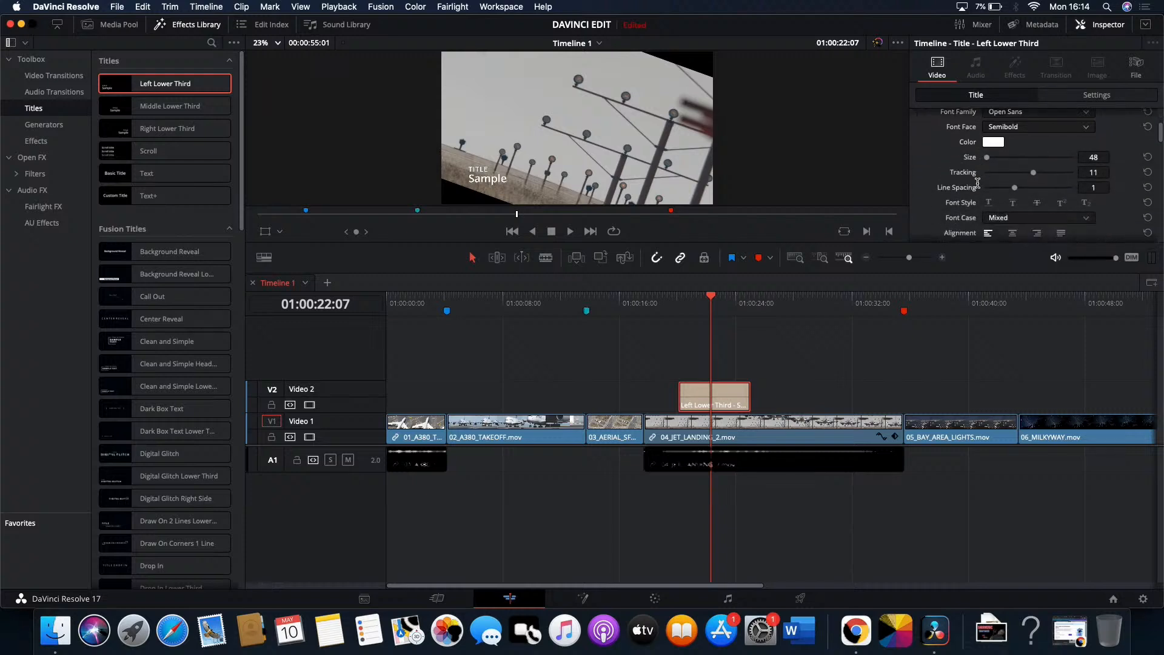
pyautogui.scroll(-4, 977, 183)
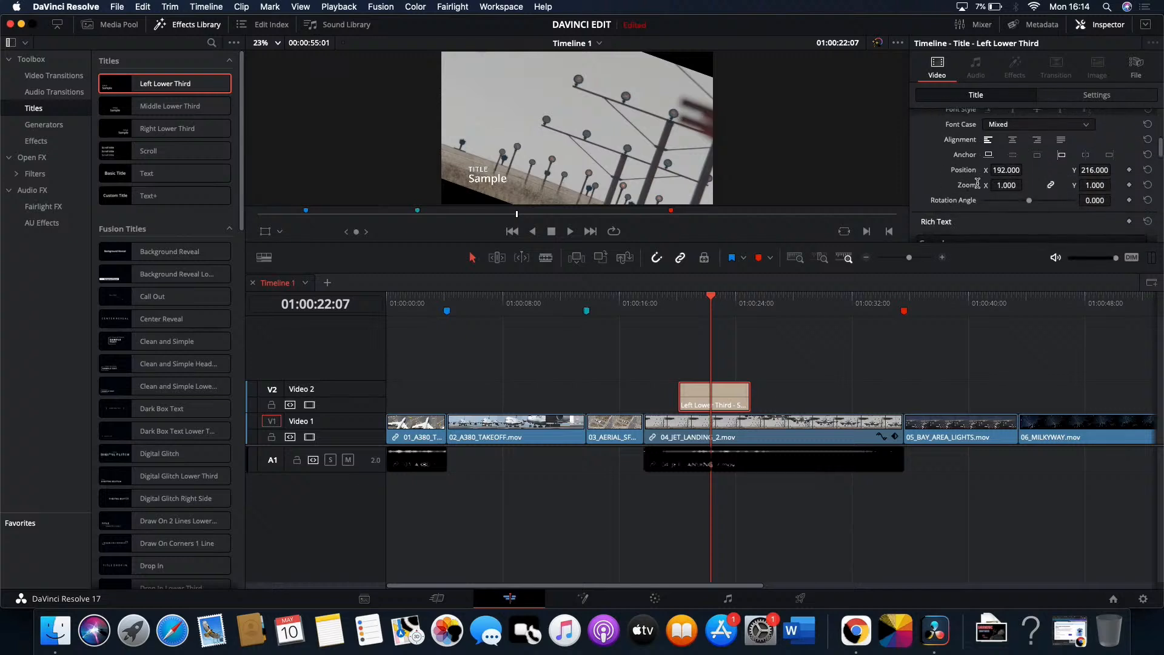
pyautogui.scroll(-4, 977, 183)
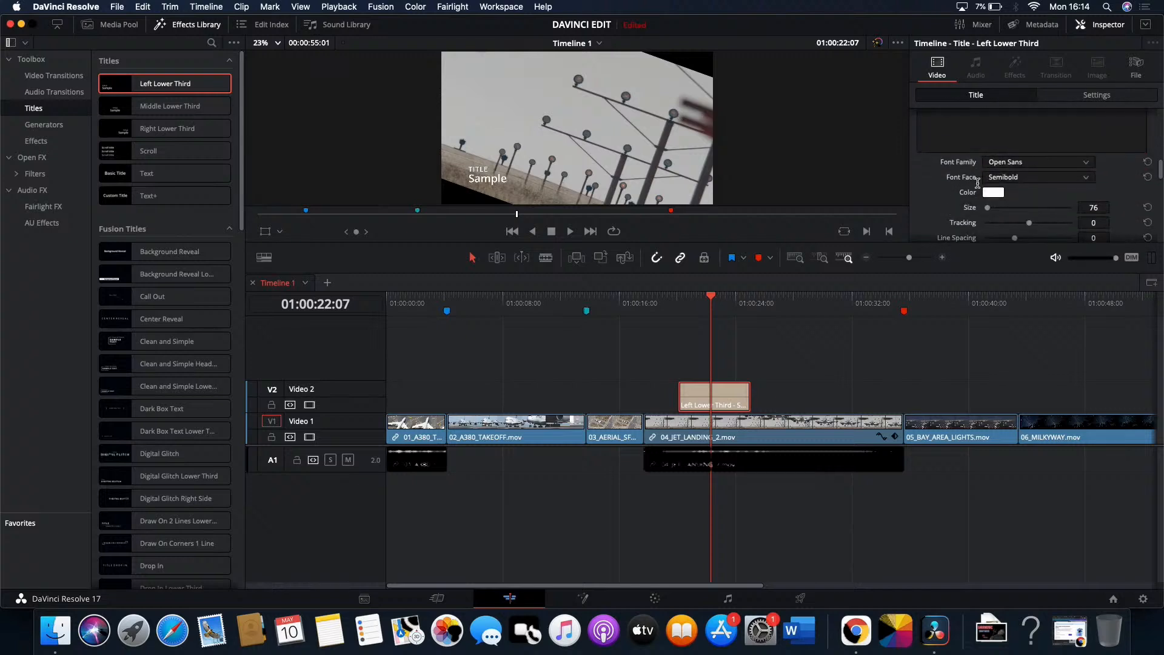
pyautogui.scroll(-3, 977, 183)
pyautogui.scroll(4, 977, 183)
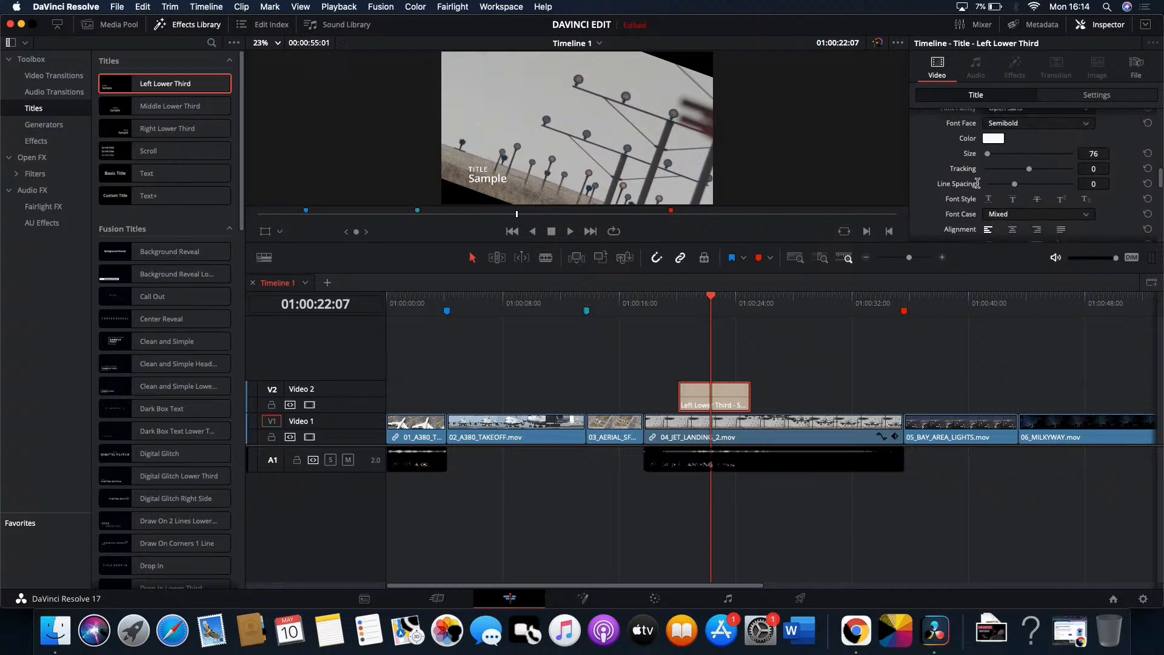
pyautogui.scroll(-4, 977, 183)
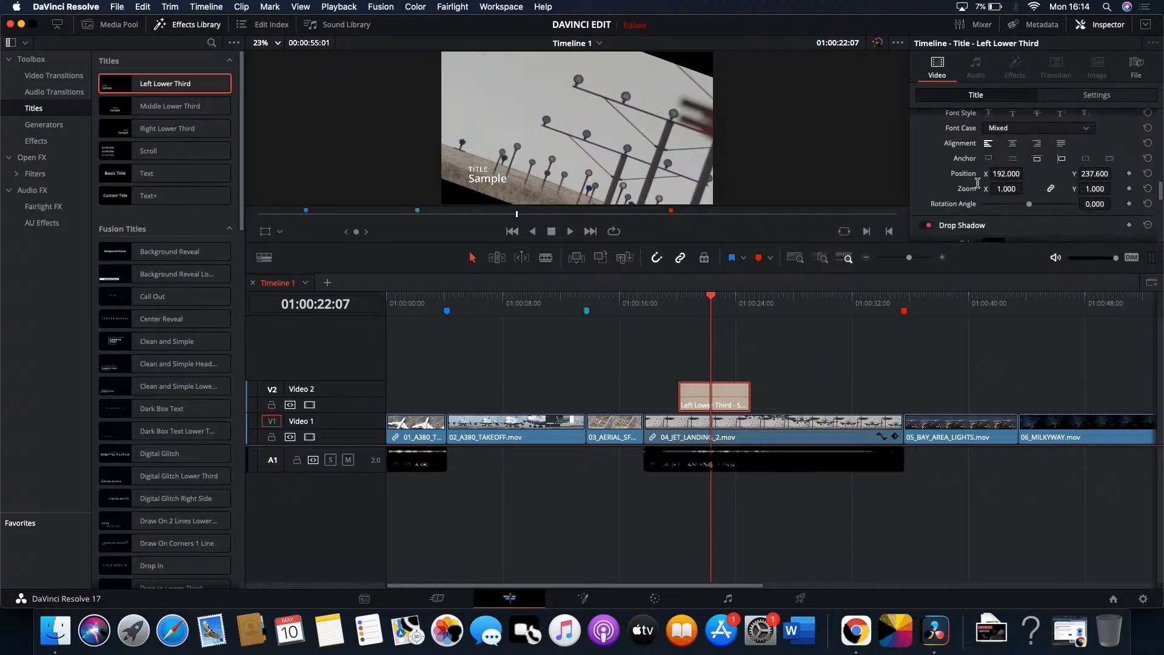
pyautogui.scroll(-3, 977, 183)
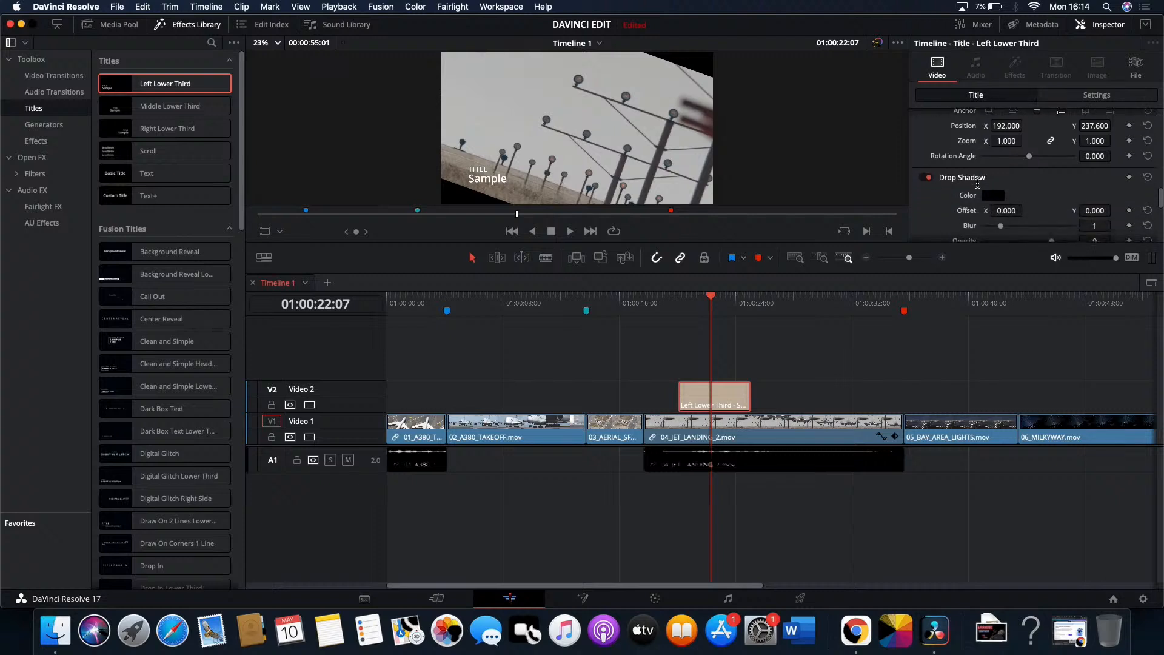
pyautogui.scroll(-3, 978, 183)
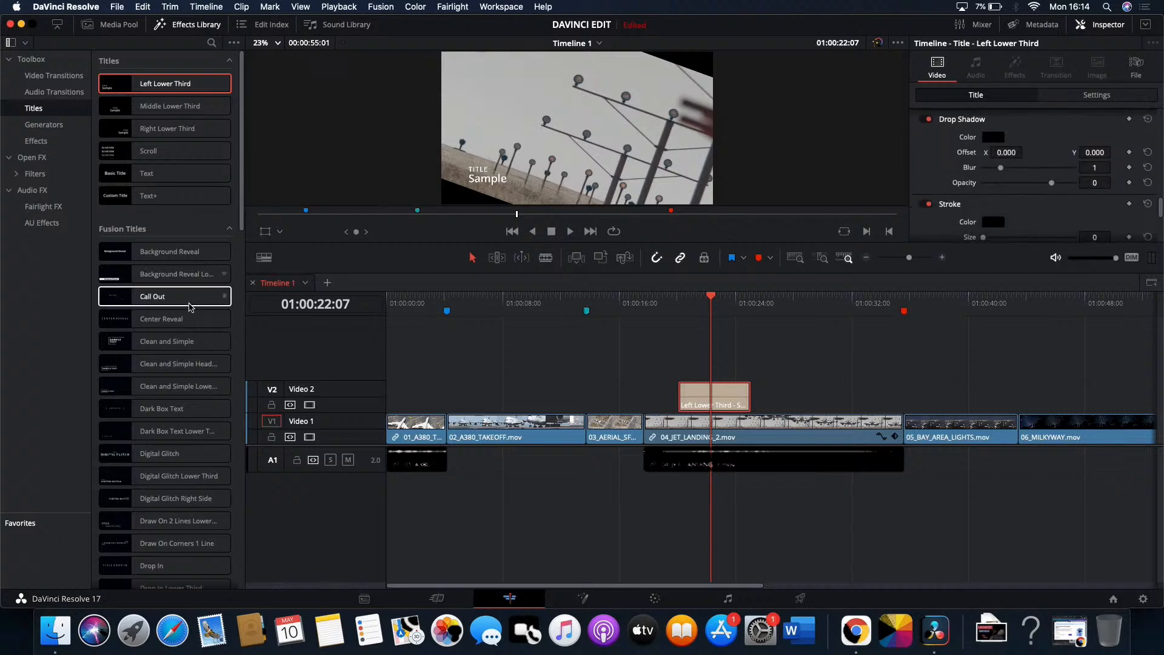
# Place a Clean and Simple title on Video 2 above the start of 05_BAY_AREA_LIGHTS.mov and review its text settings in the Inspector
pyautogui.moveTo(145, 334); pyautogui.dragTo(916, 383)
pyautogui.click(927, 300)
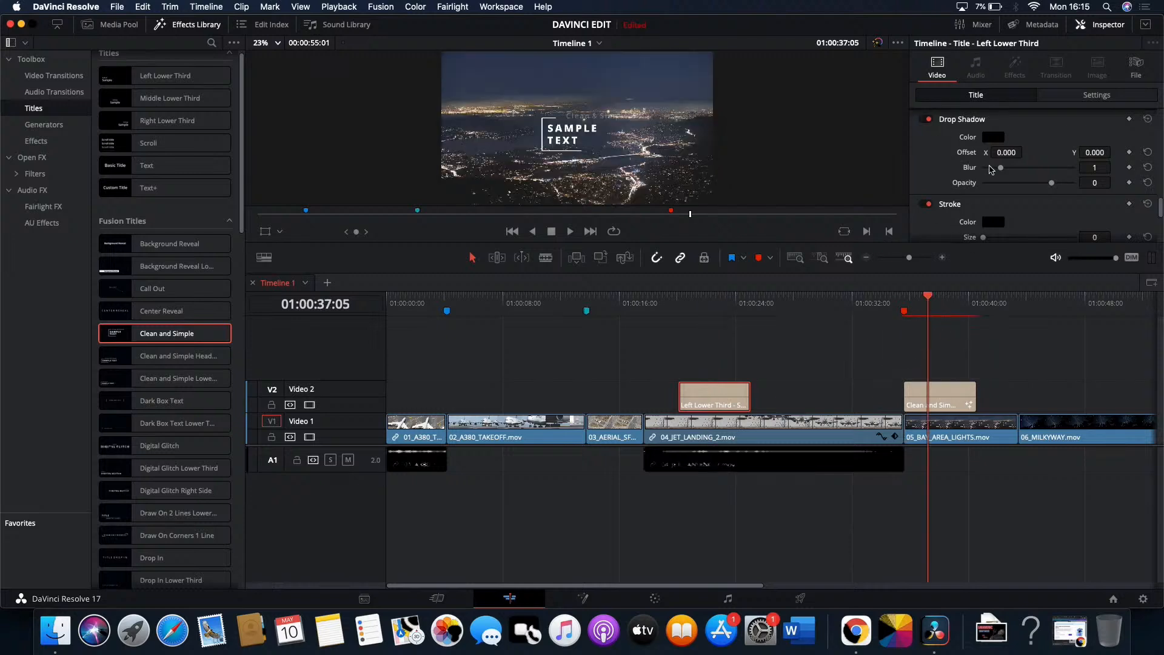
pyautogui.click(944, 394)
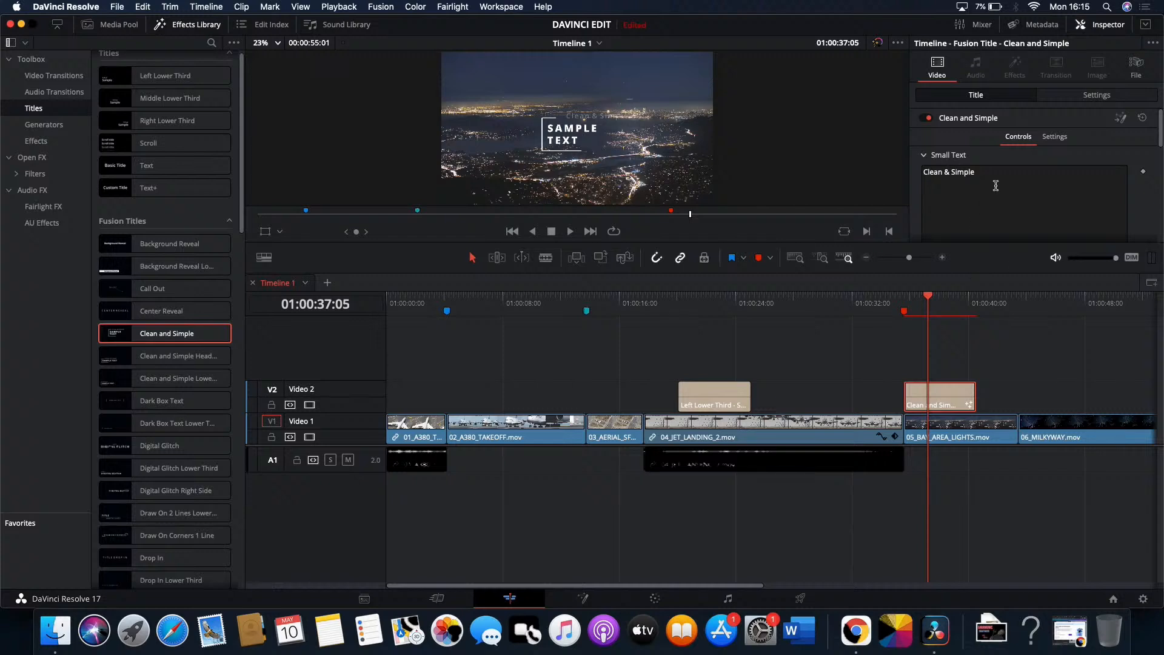
pyautogui.scroll(-5, 995, 185)
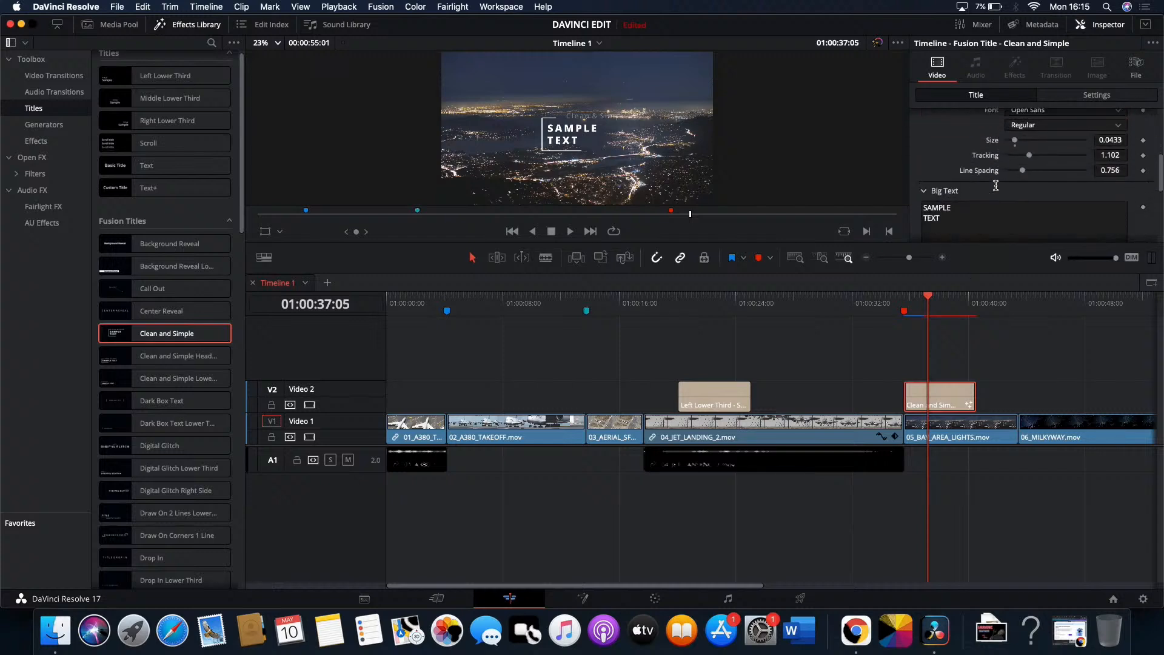
pyautogui.scroll(-5, 996, 186)
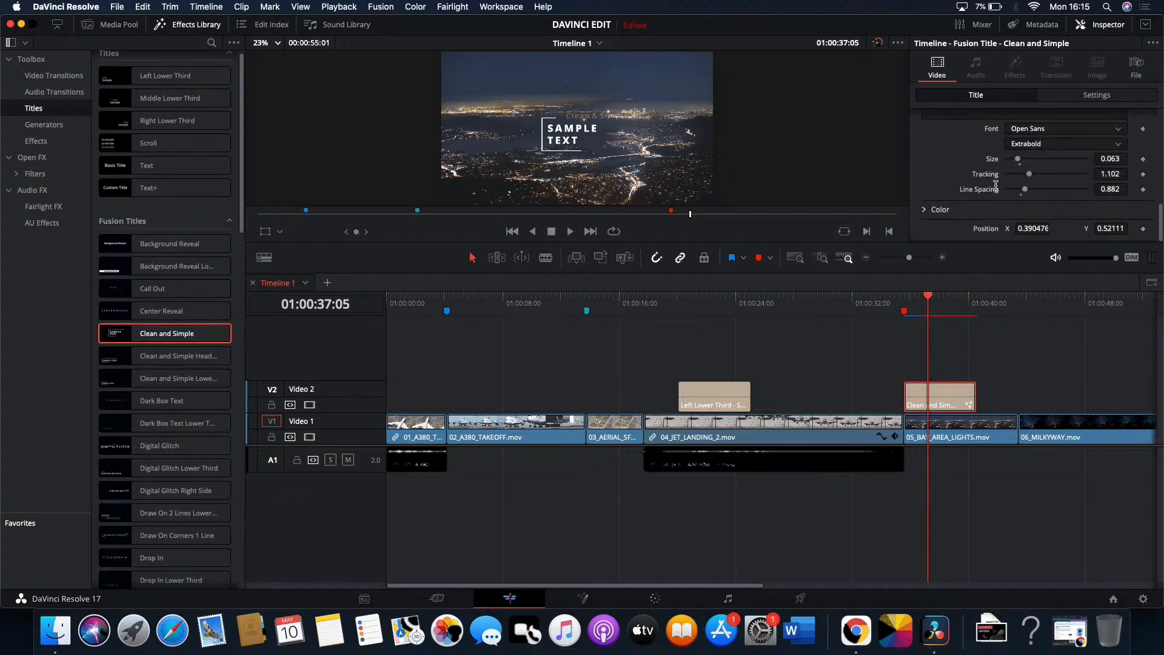
pyautogui.scroll(10, 995, 186)
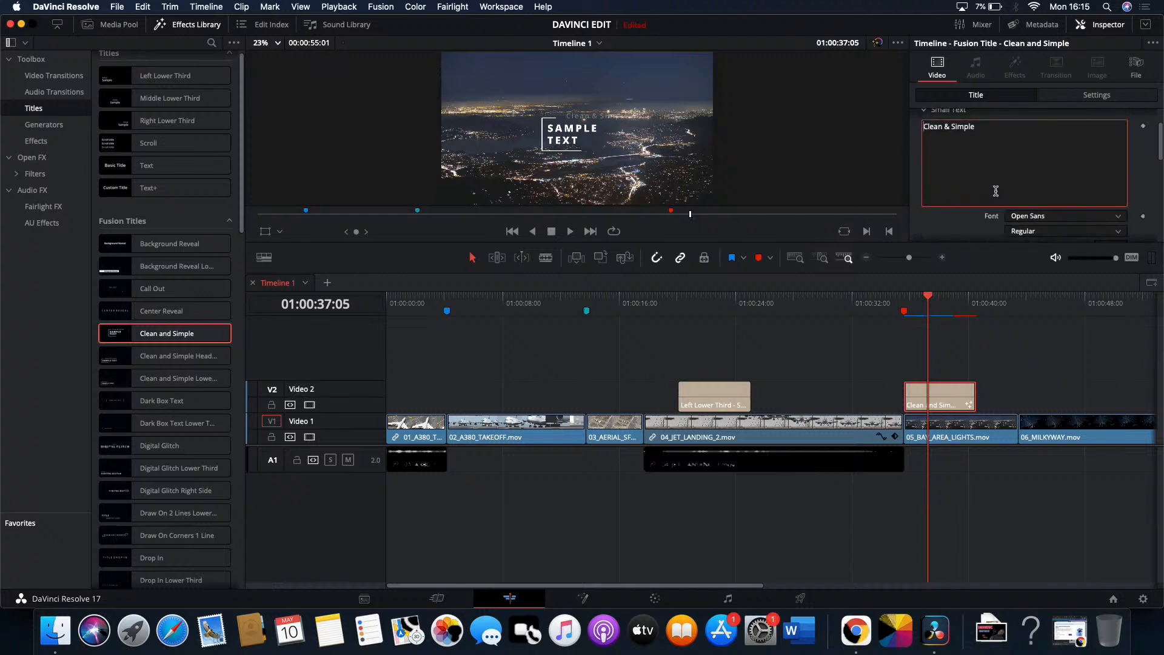
pyautogui.scroll(-5, 995, 193)
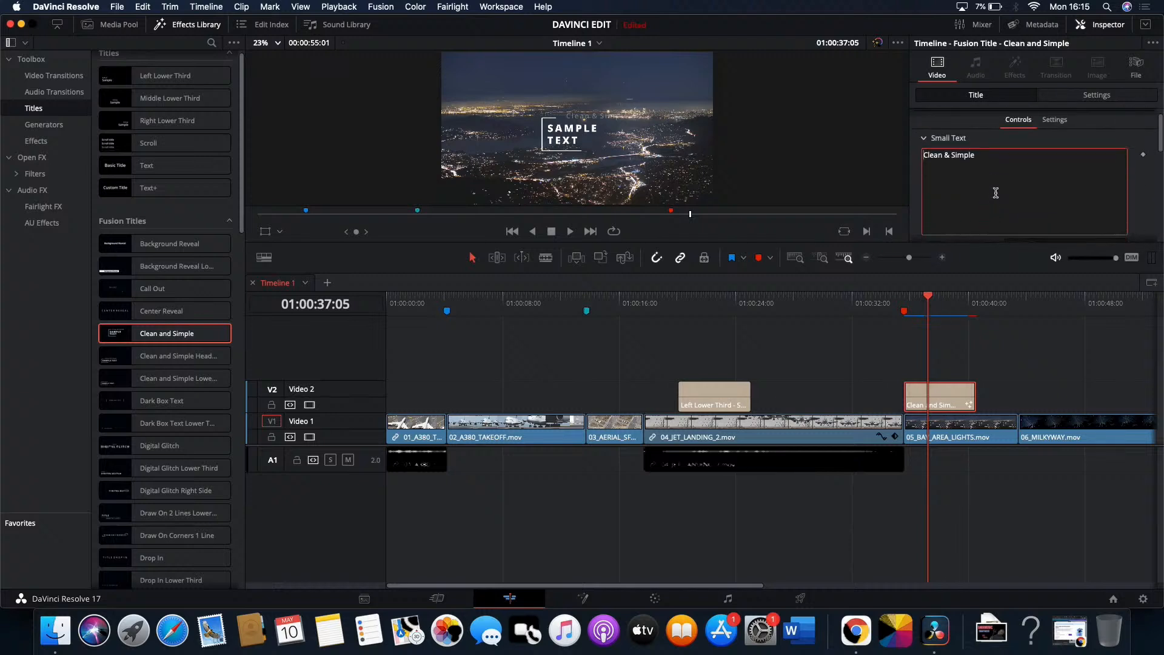
# Compare the Inspector settings of the Left Lower Third and Clean and Simple titles, including the lower third's clip color options
pyautogui.click(712, 383)
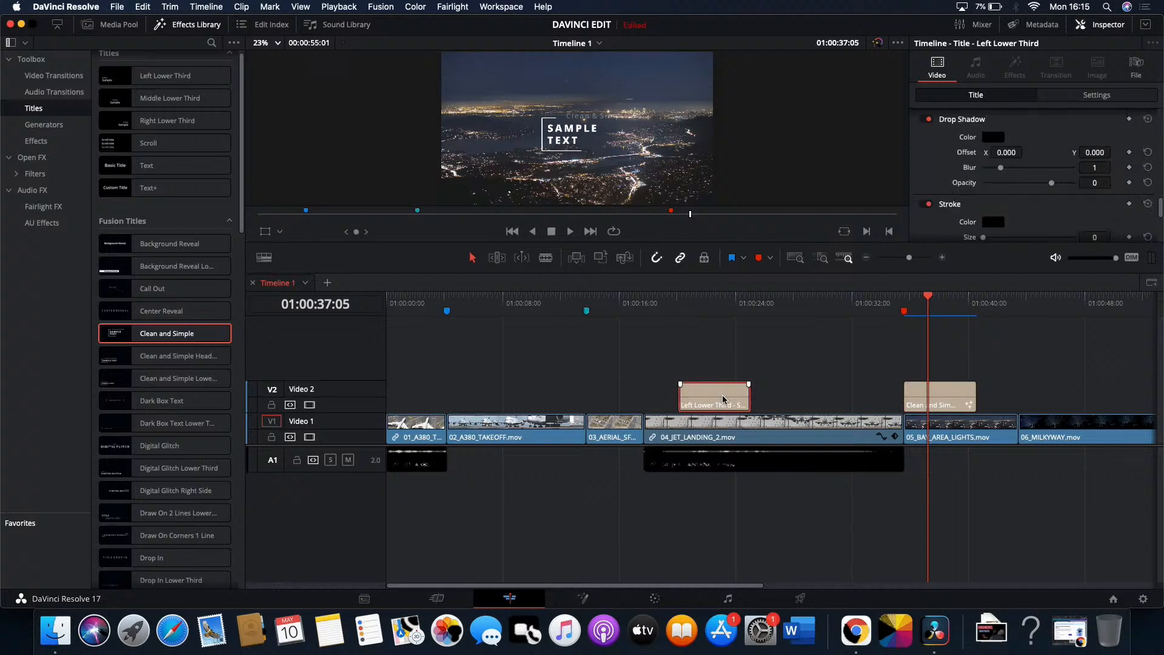
pyautogui.scroll(-3, 968, 191)
pyautogui.scroll(5, 968, 192)
pyautogui.scroll(5, 967, 192)
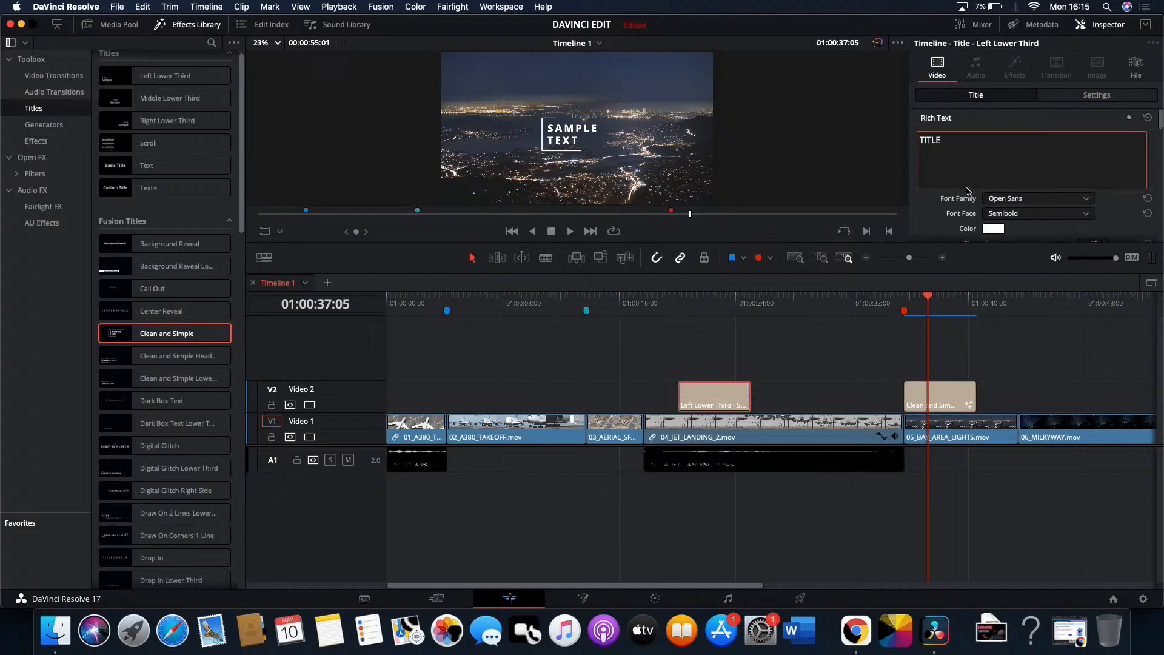
pyautogui.click(945, 399)
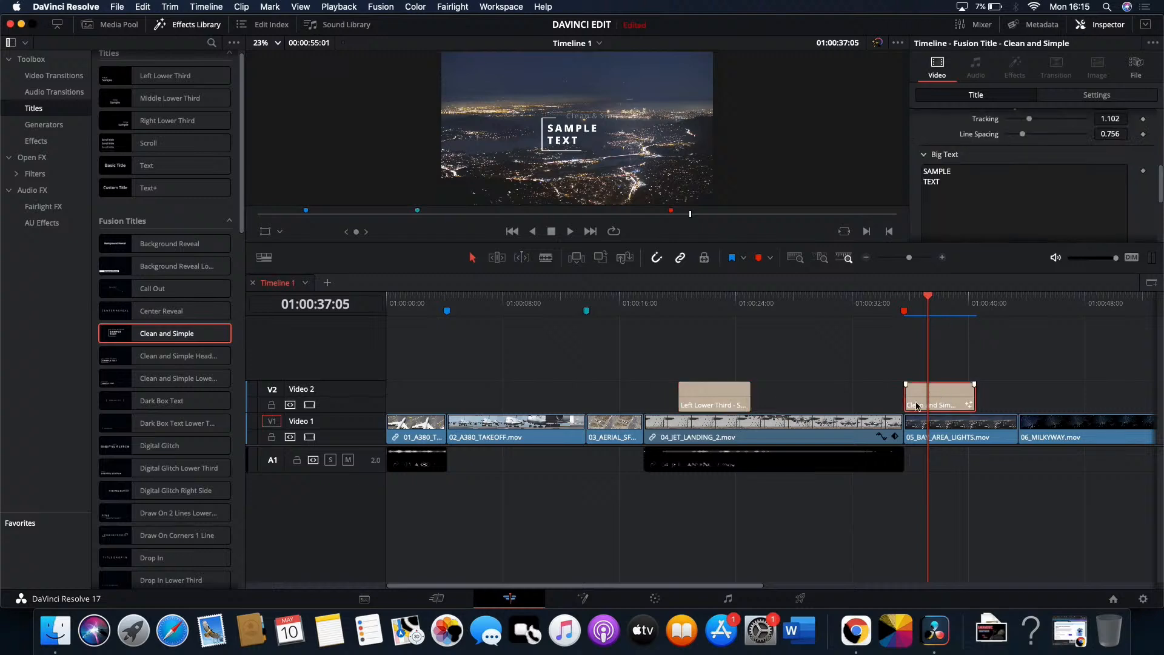
pyautogui.click(723, 394)
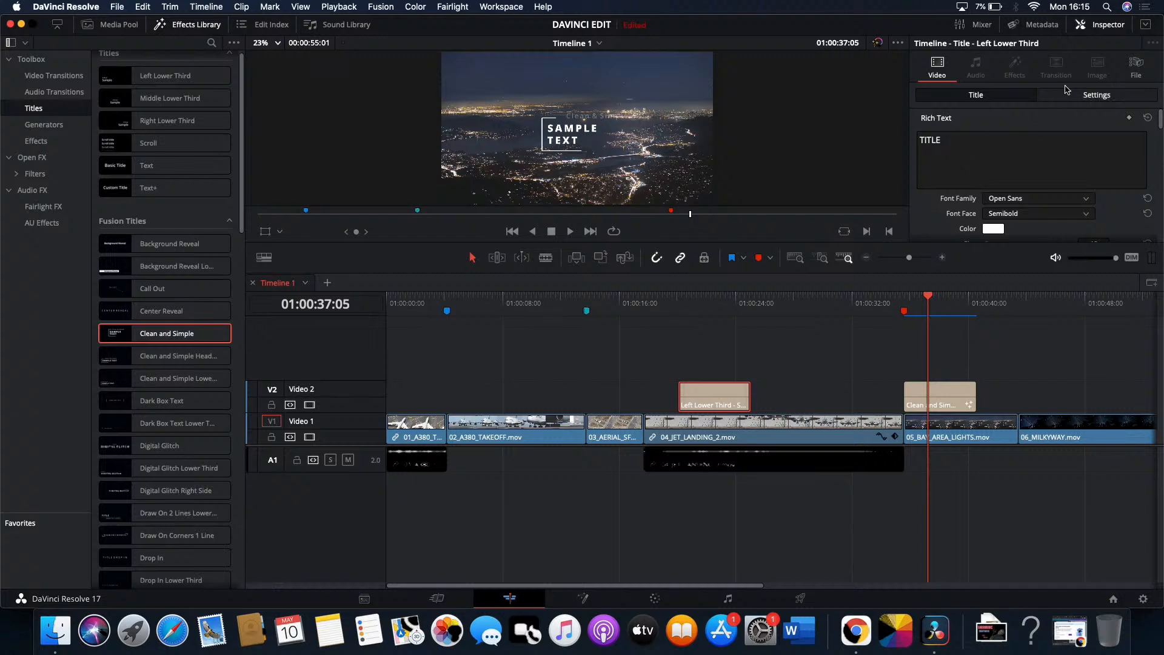
pyautogui.click(1135, 65)
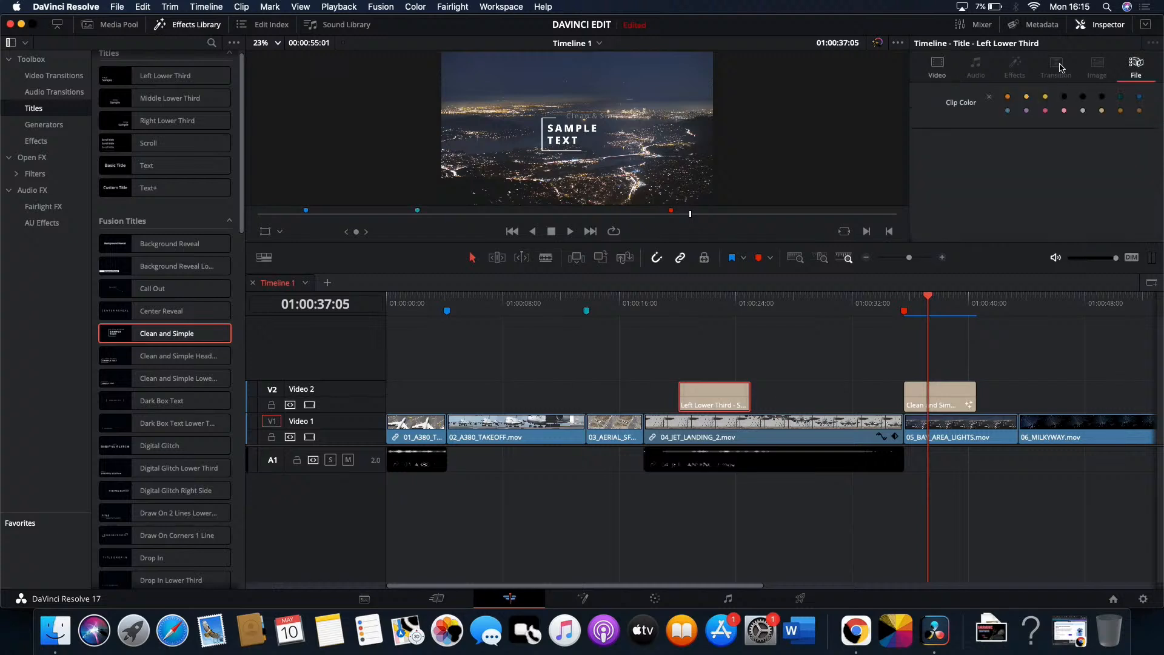
pyautogui.click(938, 64)
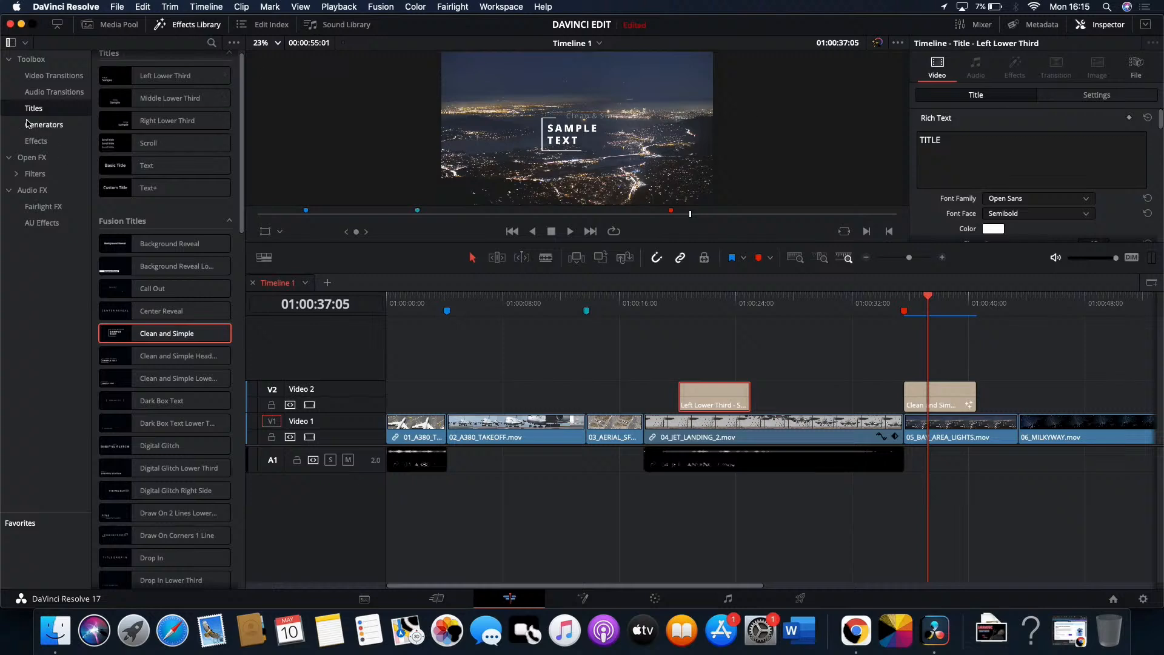
# Add a Blur Dissolve transition to the start of the Left Lower Third title and review its transition settings in the Inspector
pyautogui.click(53, 75)
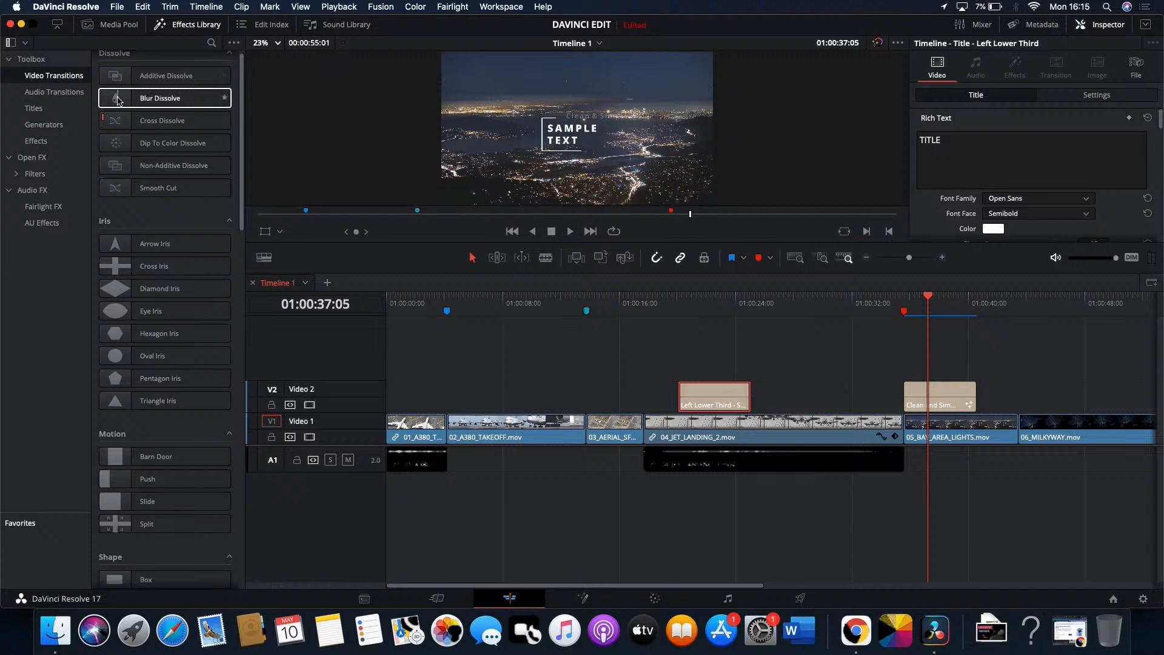
pyautogui.moveTo(121, 98); pyautogui.dragTo(685, 406)
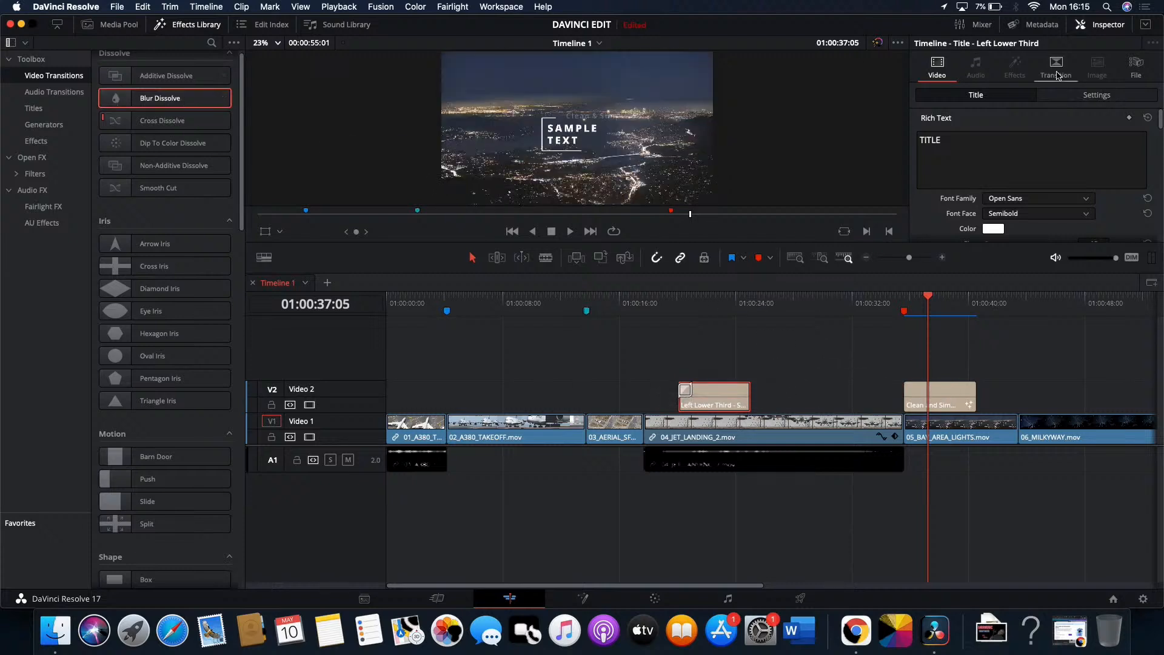
pyautogui.click(1056, 67)
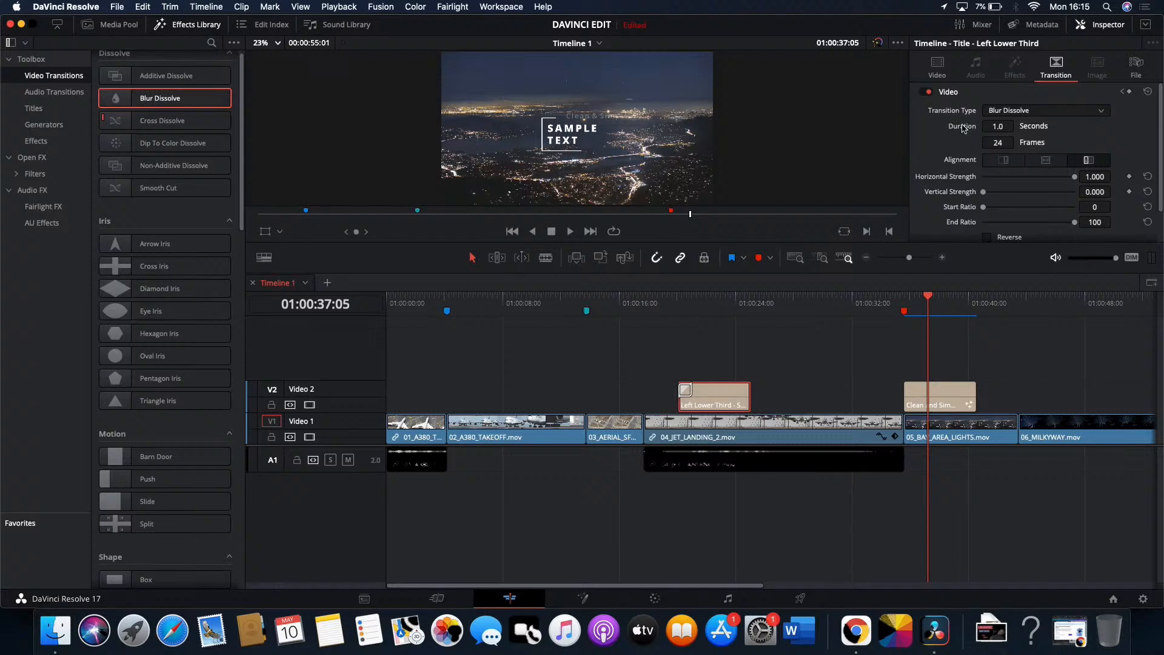
pyautogui.click(1108, 114)
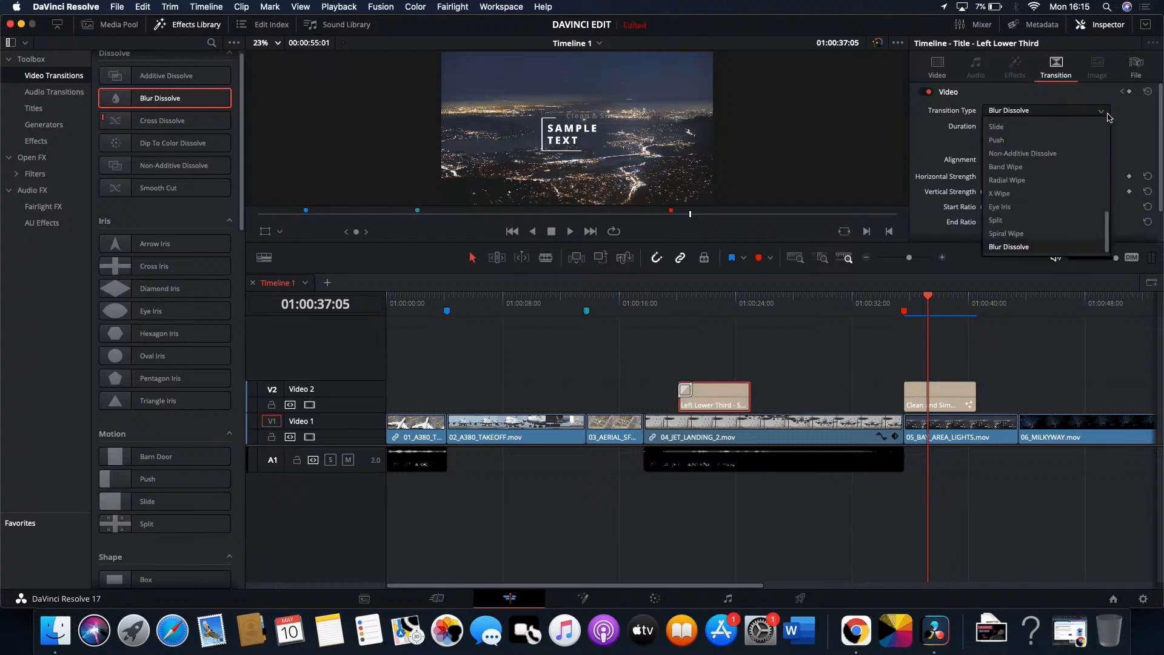
pyautogui.click(1122, 150)
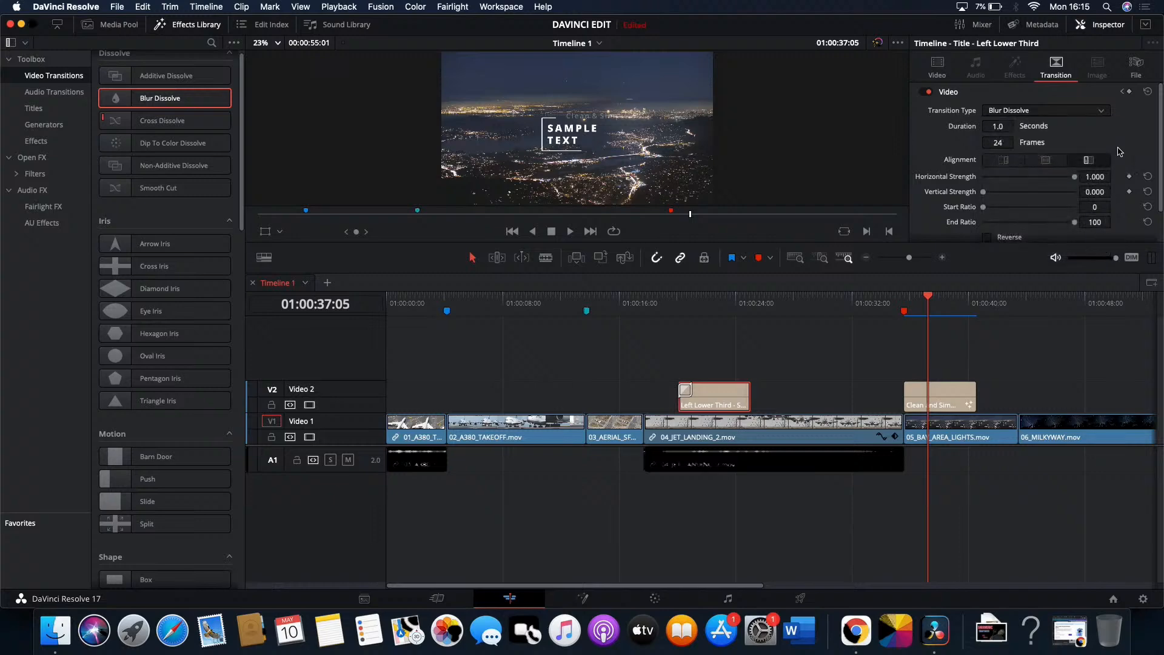
pyautogui.scroll(-3, 1019, 153)
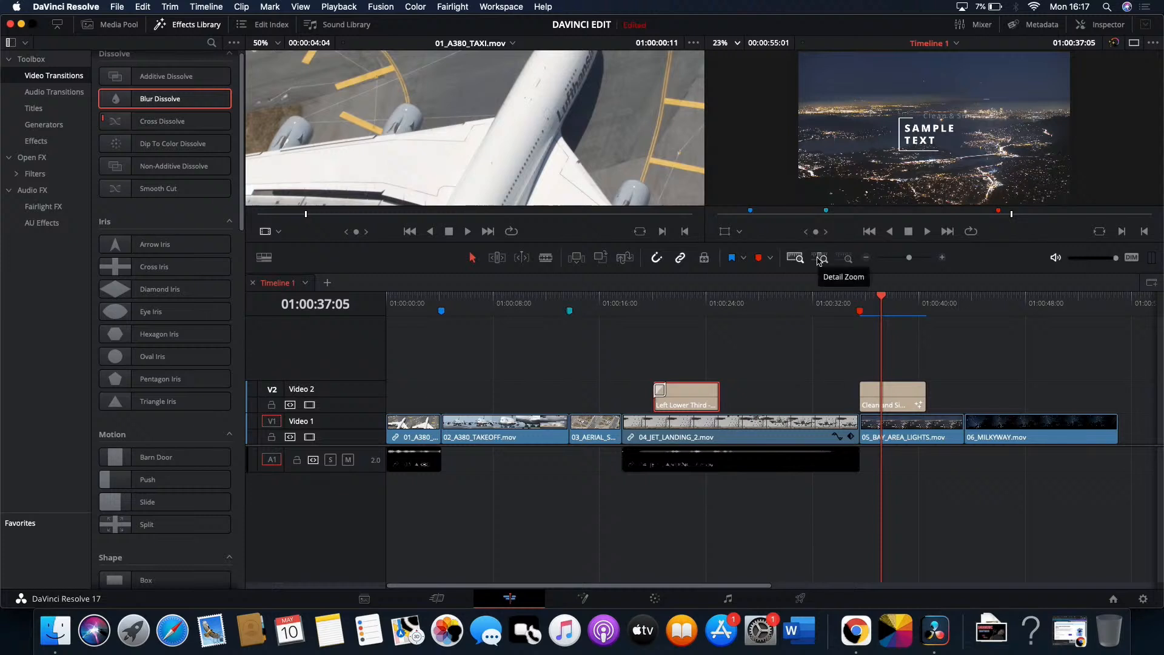
# View the timeline at Detail Zoom around the playhead, and return it to the full extent zoom
pyautogui.click(819, 258)
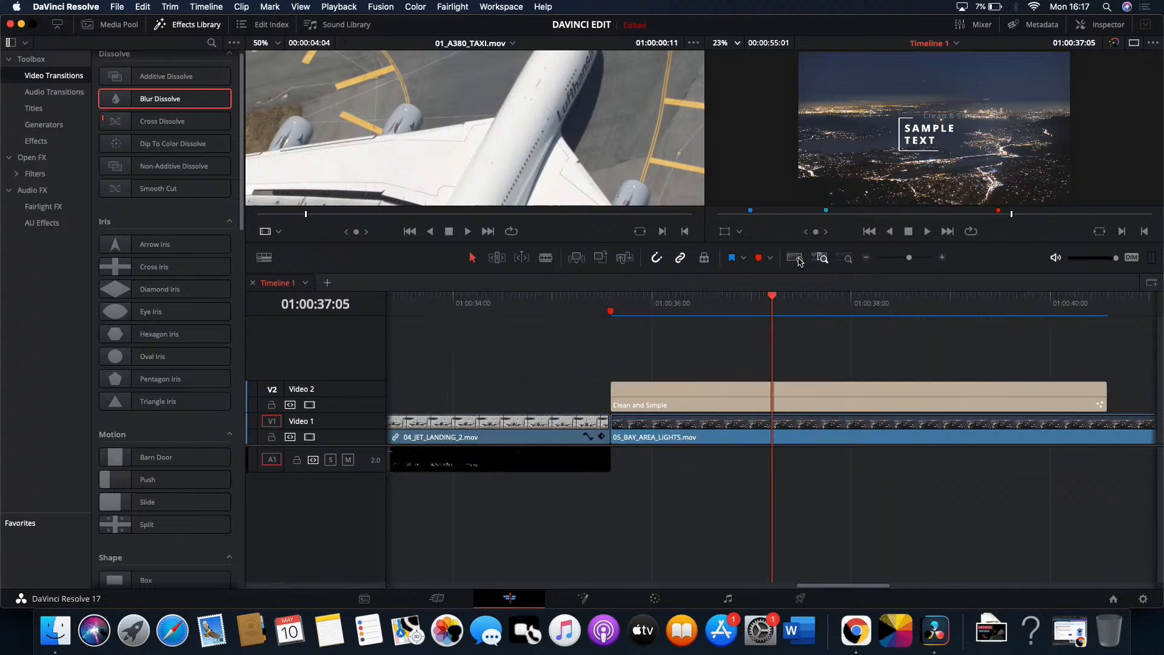
pyautogui.click(796, 258)
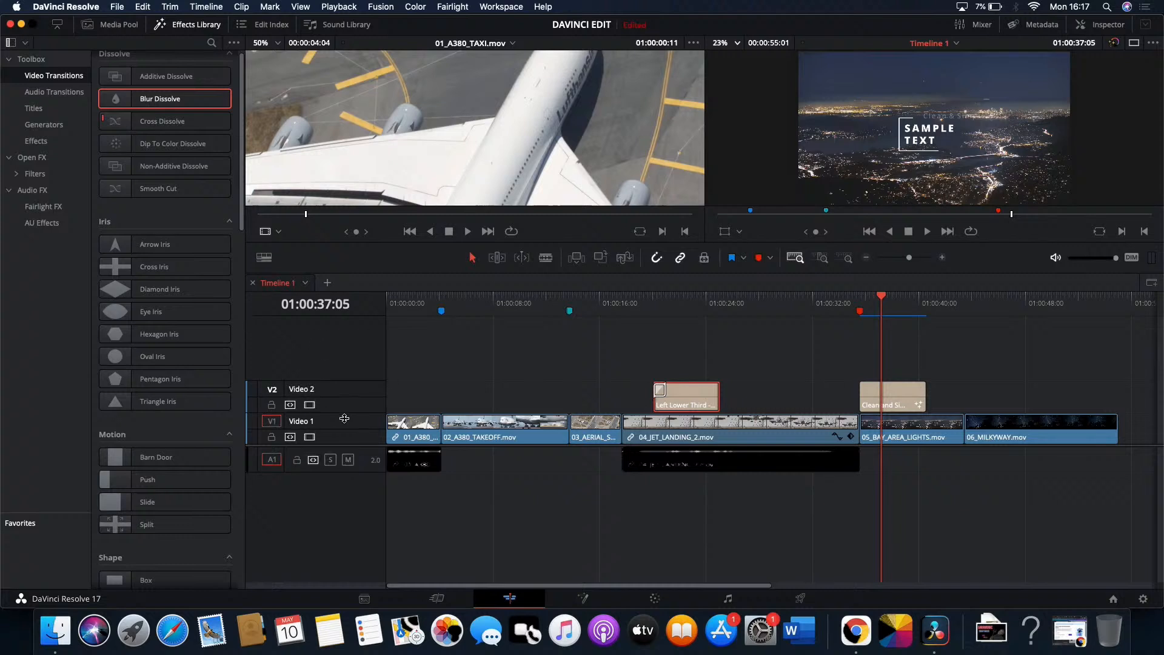
# Lock the Video 1 and Audio 1 tracks
pyautogui.click(272, 437)
pyautogui.click(297, 461)
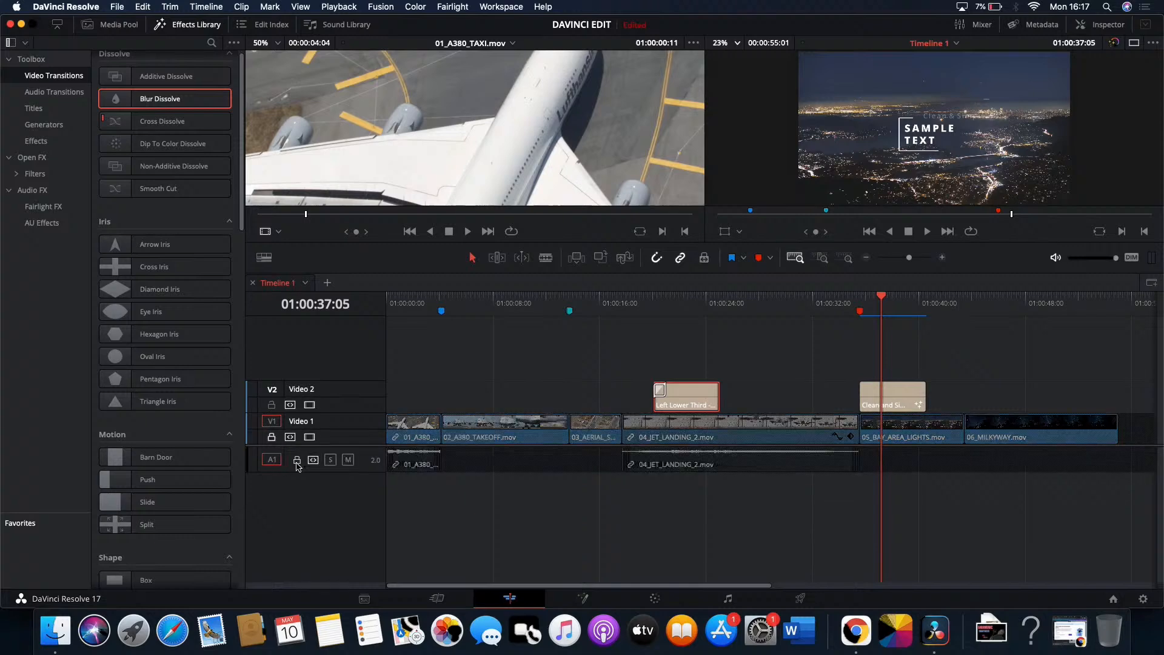